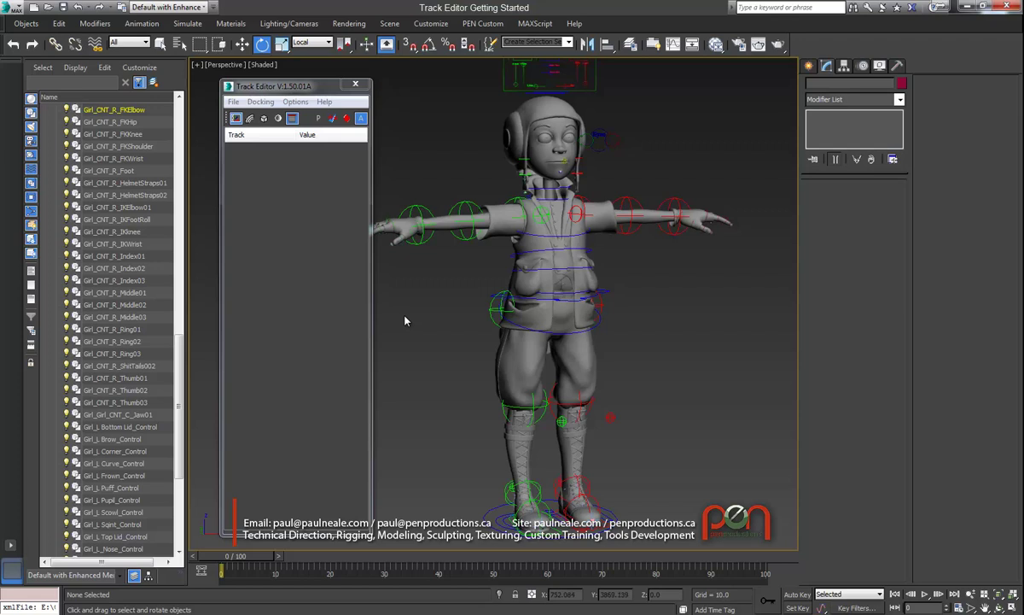
Select the character's right FK shoulder, elbow and wrist controls together to list their shared transform tracks.
middle_click_drag(408, 316, 417, 304)
middle_click_drag(515, 191, 475, 259, "alt")
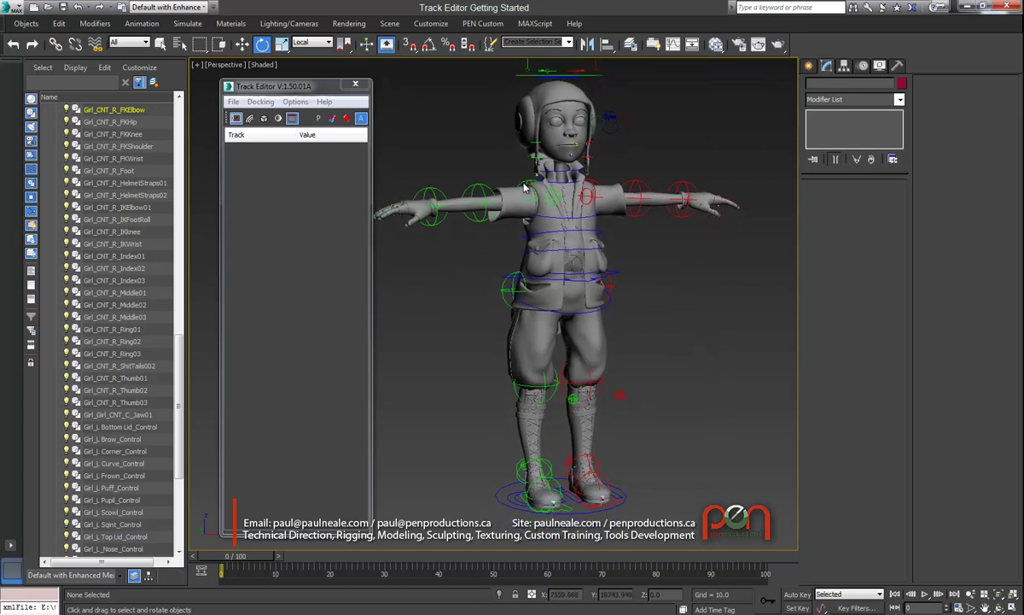
left_click(493, 171)
left_click(486, 186, "ctrl")
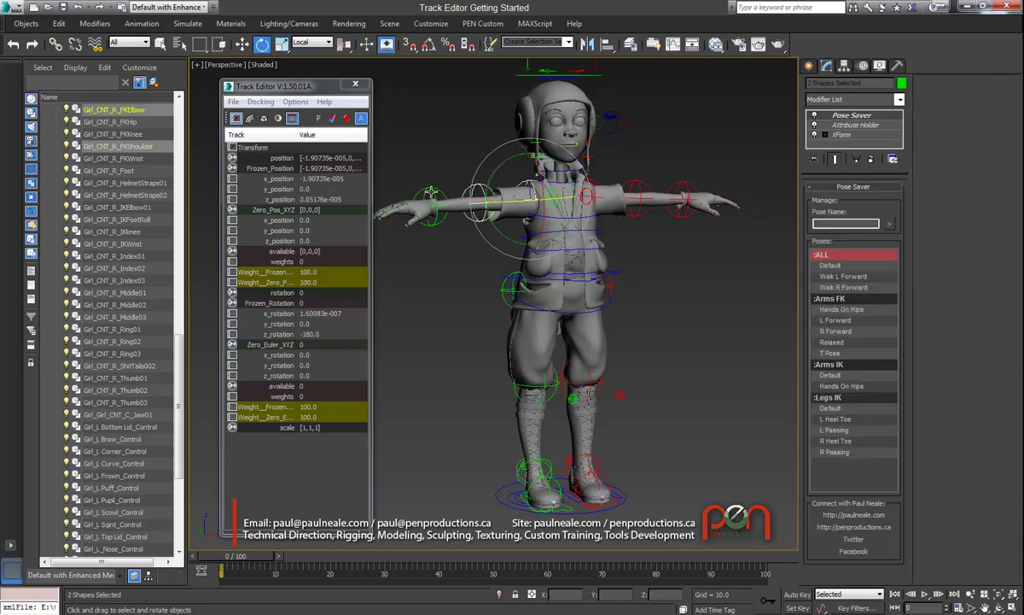
left_click(432, 189, "ctrl")
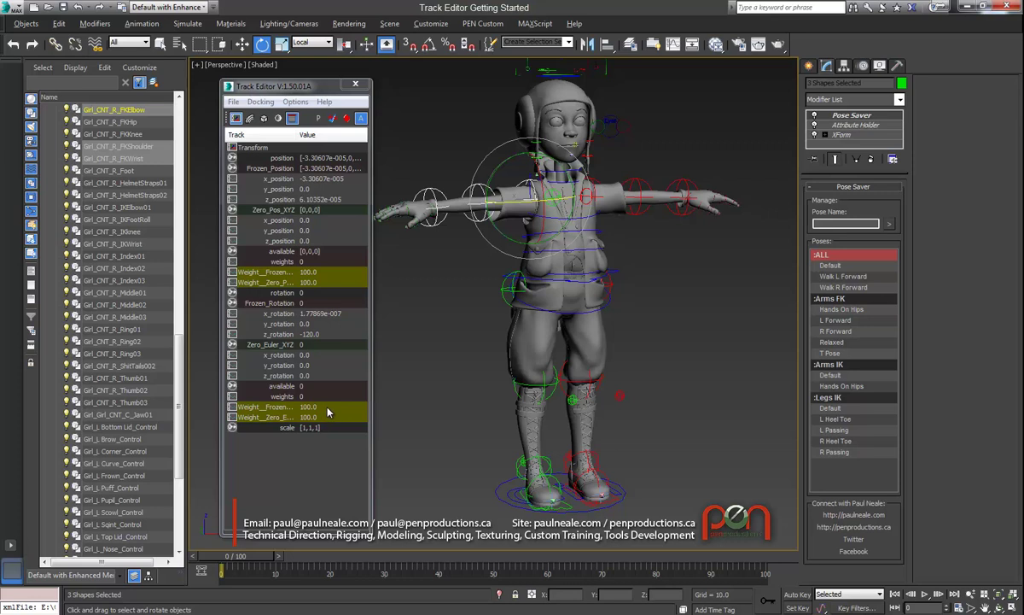
Filter the Track Editor list to parameter tracks only, hiding the parent position and rotation controllers.
middle_click_drag(469, 330, 445, 313, "alt")
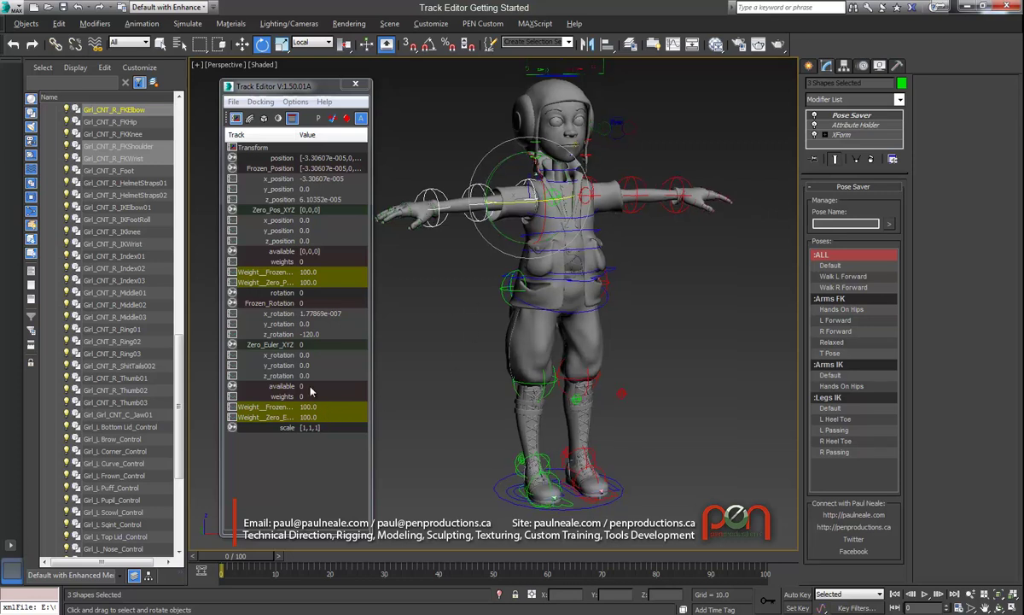
left_click(256, 90)
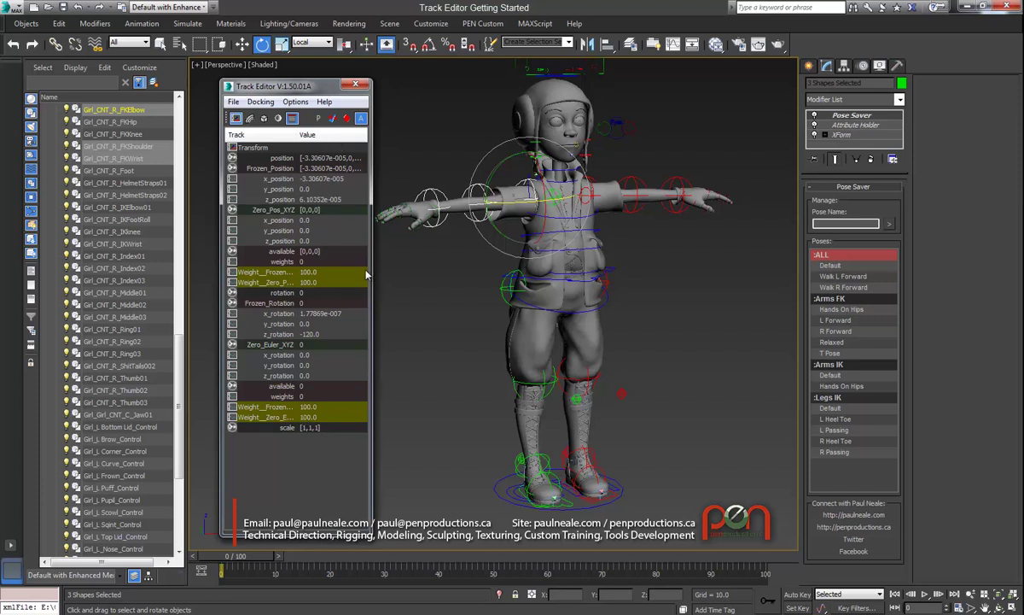
left_click(319, 119)
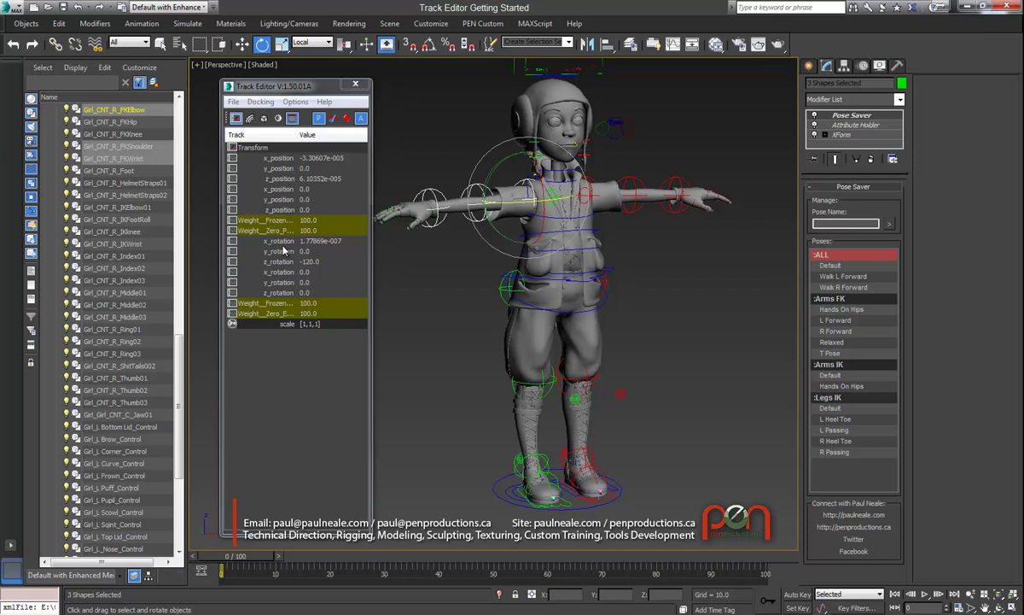
Toggle Keyable off for the first X, Y and Z position tracks and first X, Y and Z rotation tracks.
left_click(283, 159)
left_click(286, 179, "shift")
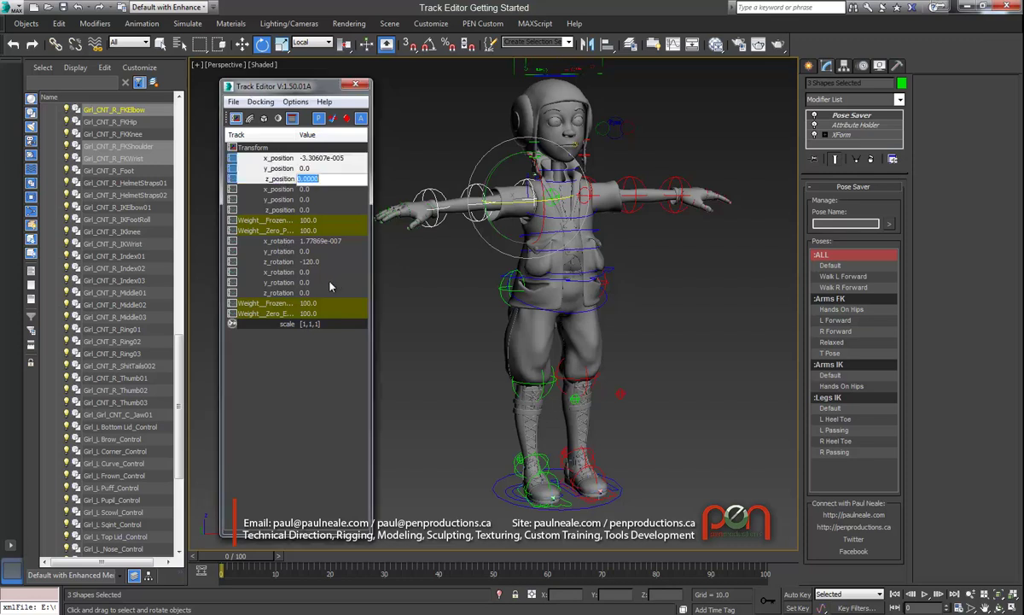
left_click_drag(285, 243, 331, 263)
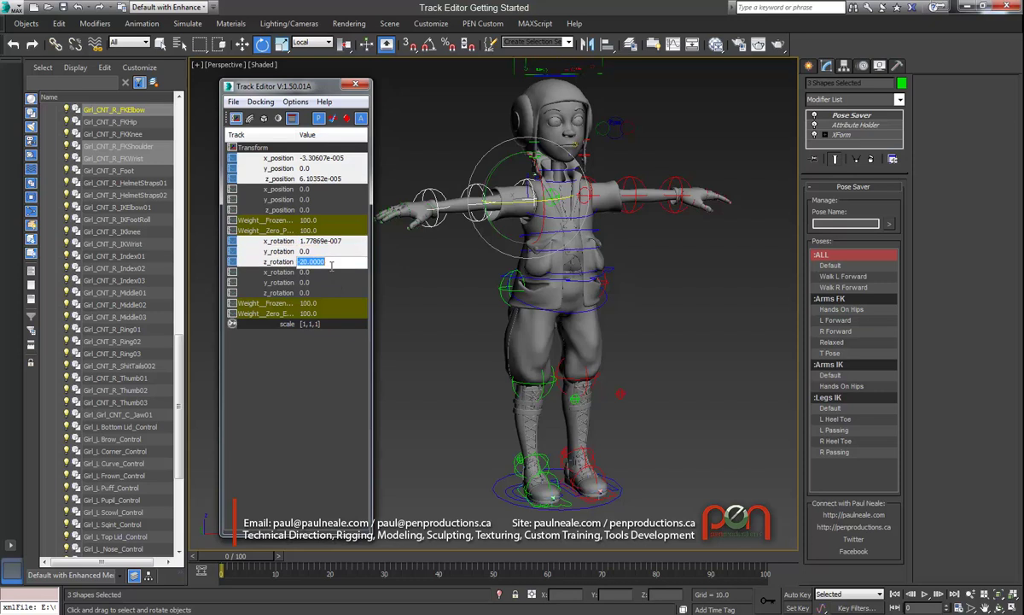
right_click(285, 171)
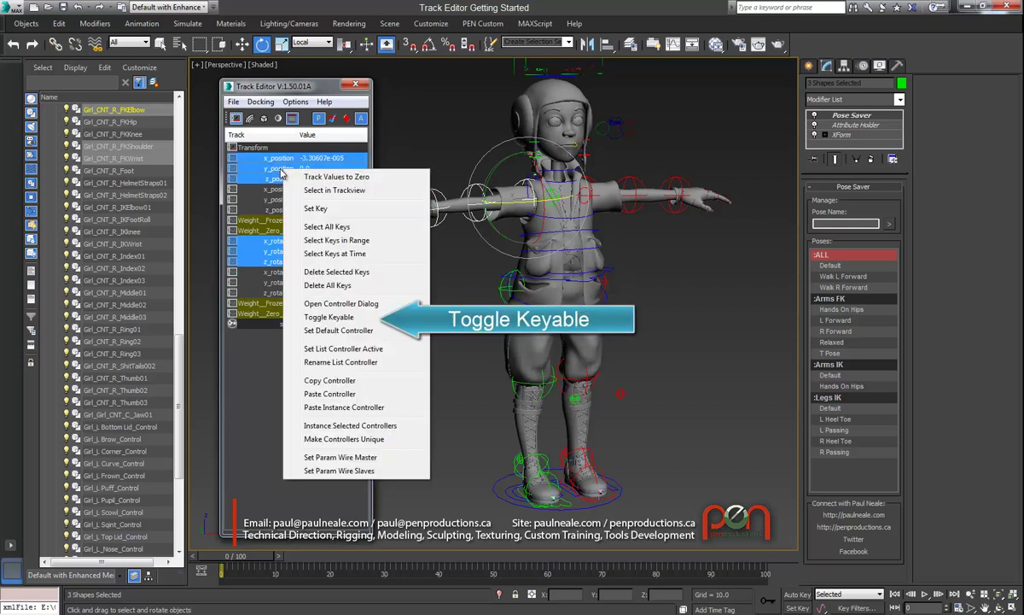
left_click(328, 314)
mouse_move(521, 300)
middle_mouse_down("alt")
mouse_move(533, 294)
mouse_move(525, 301)
middle_mouse_up("alt")
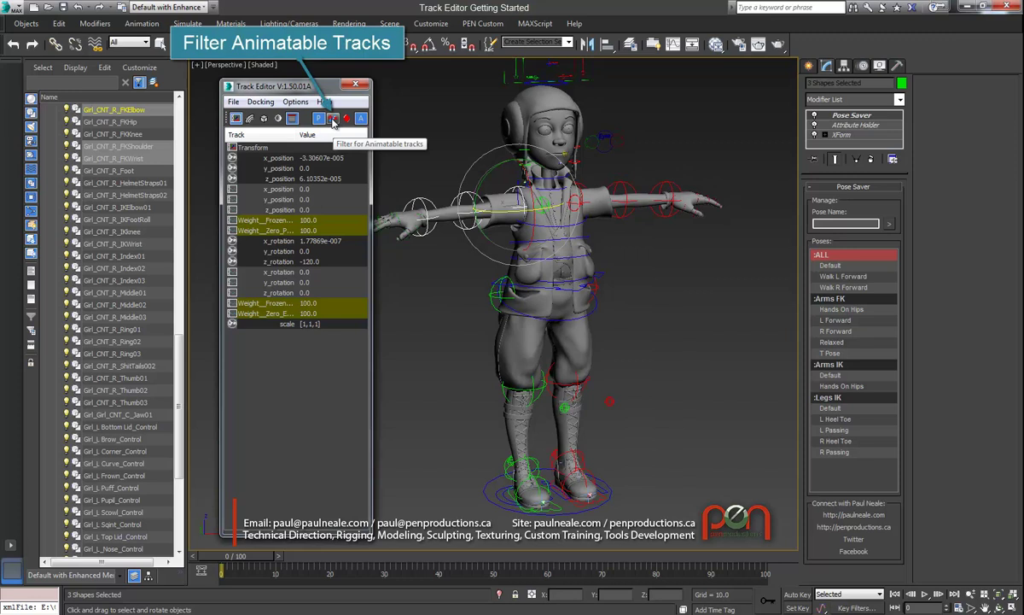
Filter the track list for animatable tracks and clear the control selection.
left_click(332, 119)
mouse_move(463, 271)
middle_mouse_down("alt")
mouse_move(491, 286)
mouse_move(483, 268)
mouse_move(478, 279)
middle_mouse_up("alt")
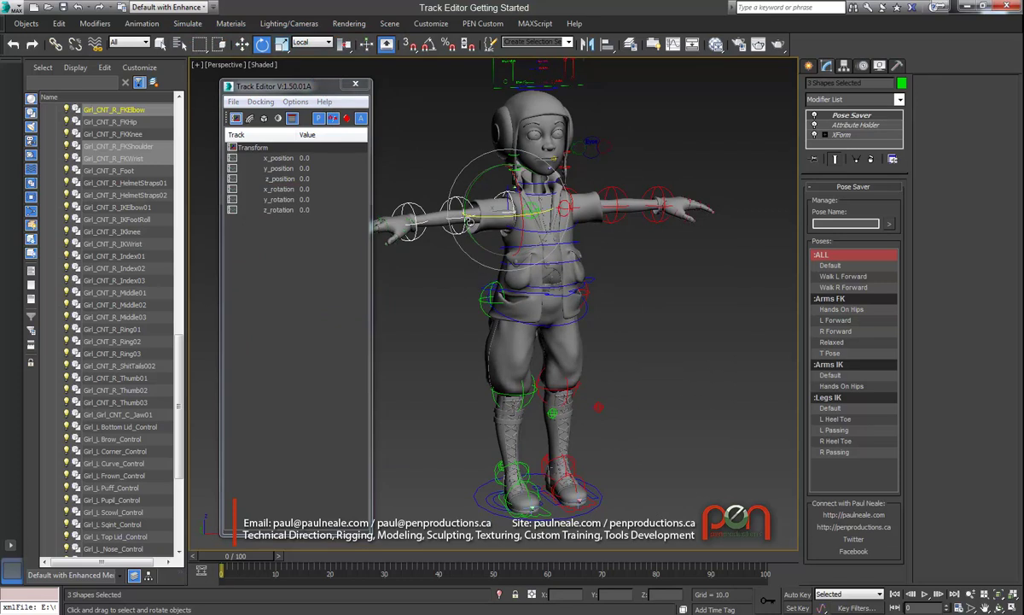
middle_click_drag(469, 221, 505, 234, "alt")
left_click(509, 231)
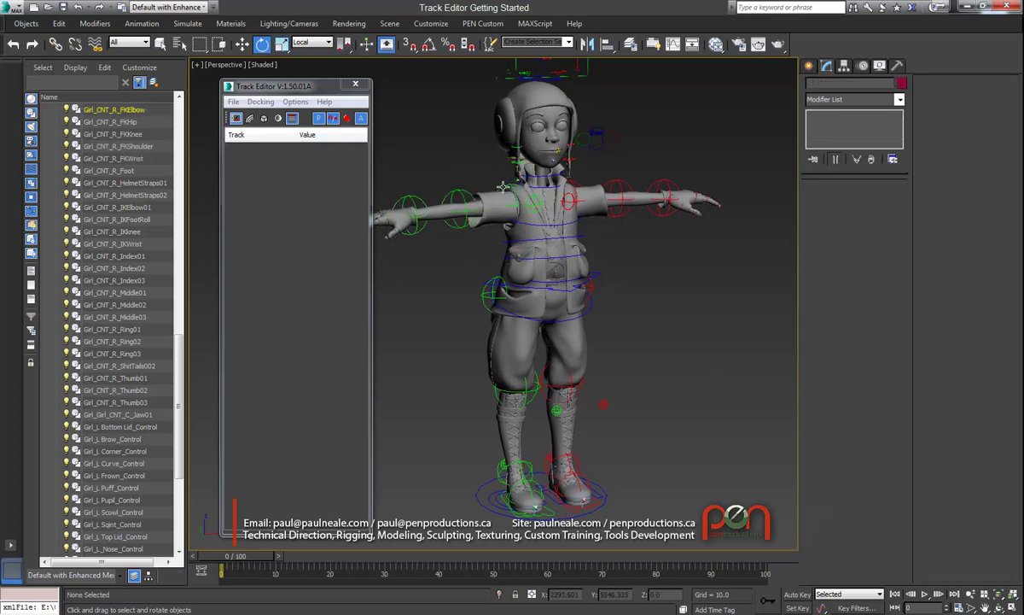
Turn on Auto Key, go to frame 10 and rotate the right FK shoulder control about 15 degrees in Y and Z.
key("n")
left_click_drag(240, 558, 275, 563)
key("e")
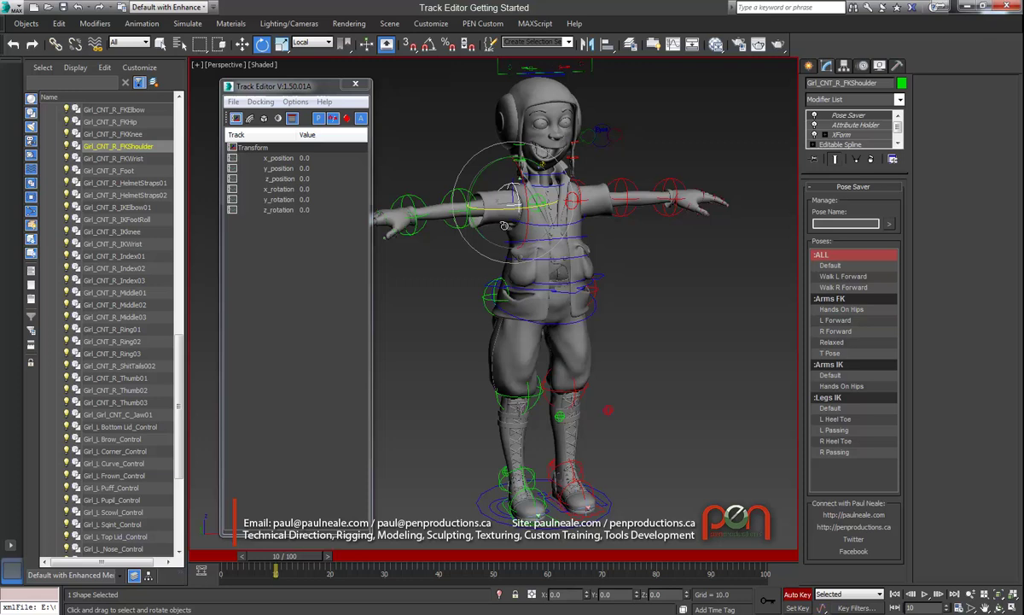
left_click_drag(504, 208, 540, 213)
Rotate the right FK elbow about 44 degrees in Z and the right FK wrist about 18, -30 and -13 degrees in X, Y, Z.
left_click(459, 208)
middle_click_drag(528, 217, 466, 235, "alt")
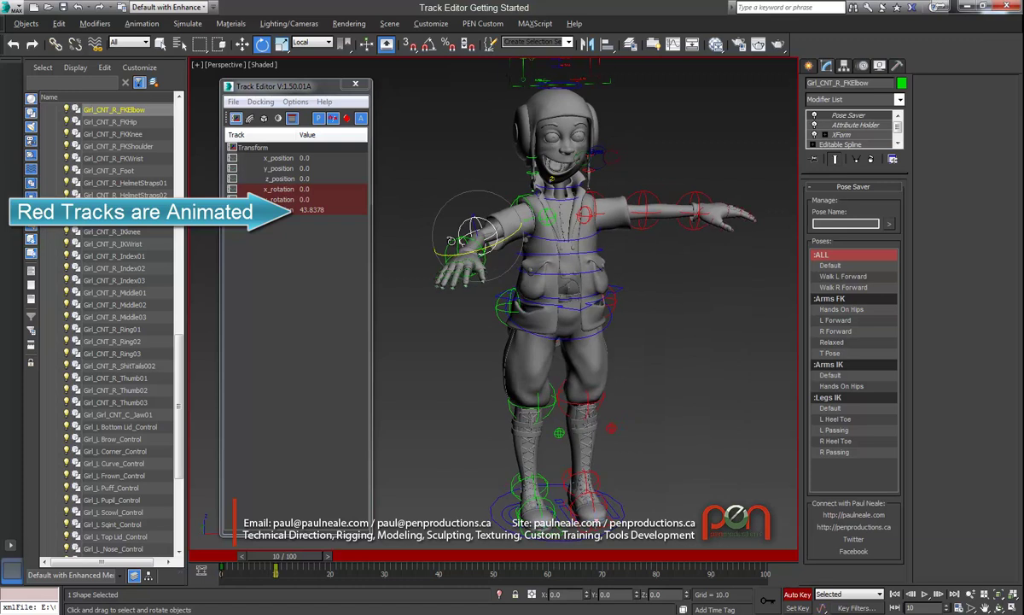
left_click(453, 248)
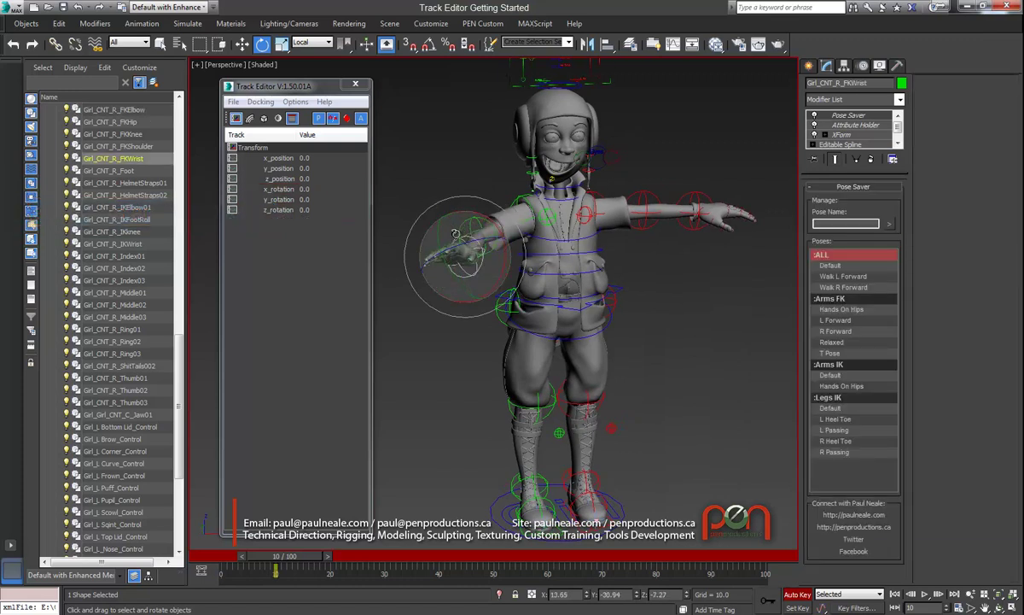
middle_click_drag(556, 227, 410, 247, "alt")
mouse_move(288, 556)
left_mouse_down()
mouse_move(240, 564)
mouse_move(285, 556)
left_mouse_up()
key("e")
middle_click_drag(429, 410, 381, 375)
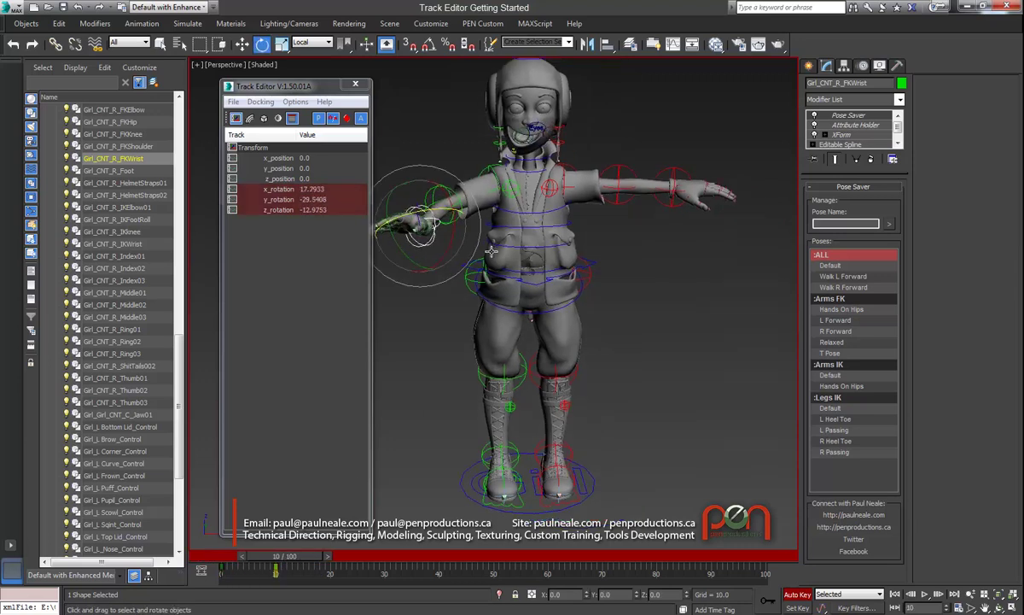
Select the rotated right FK shoulder, elbow and wrist controls together.
scroll(427, 308, "up", 3)
middle_click_drag(444, 213, 542, 249)
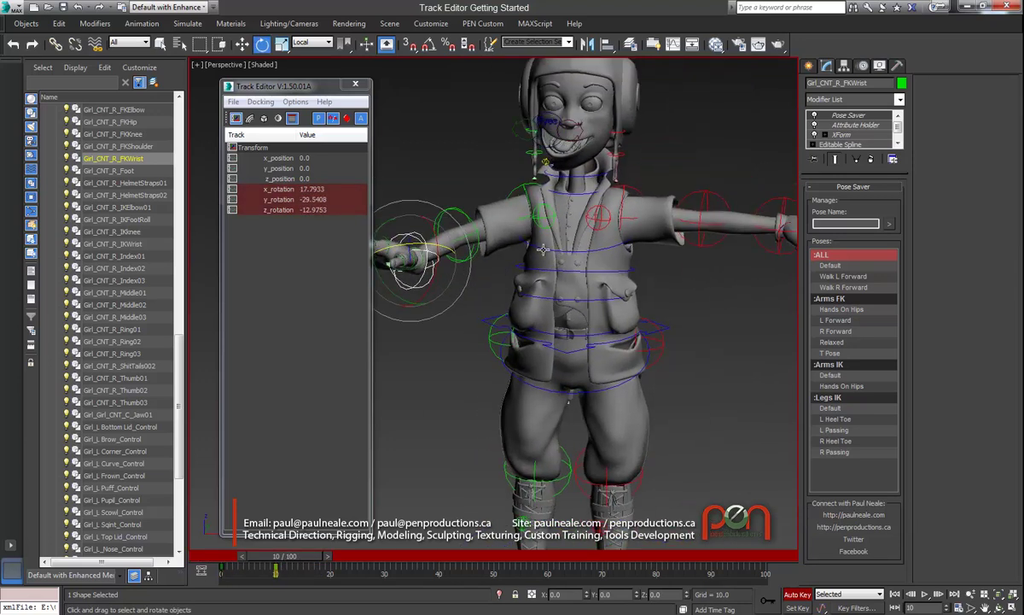
left_click(483, 181)
left_click(517, 187)
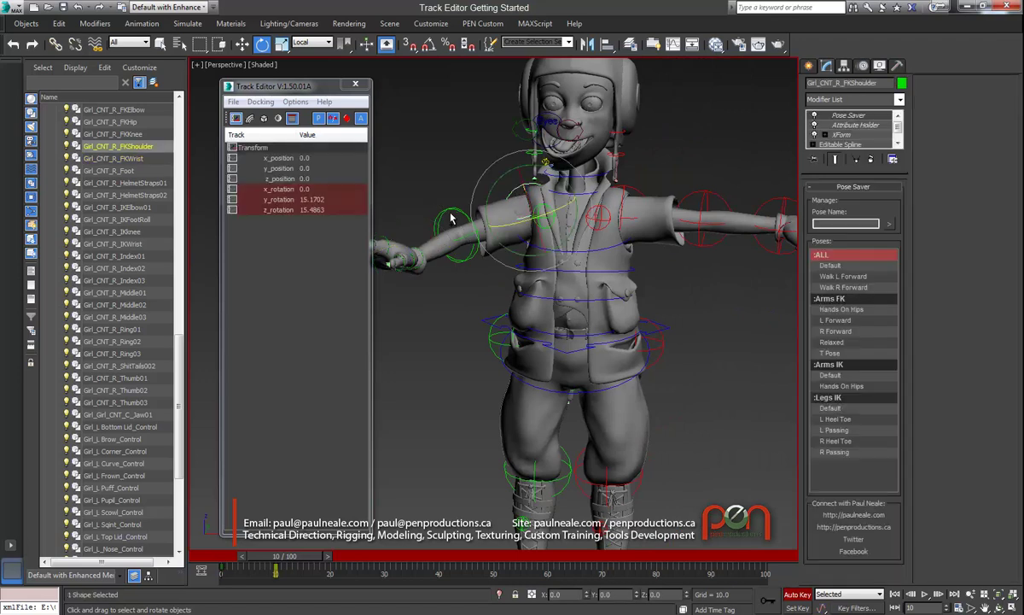
left_click(448, 210, "ctrl")
middle_click_drag(448, 210, 477, 210, "alt")
left_click(441, 210, "ctrl")
Set the X, Y and Z rotation tracks of all three selected arm controls to 0.
double_click(286, 192)
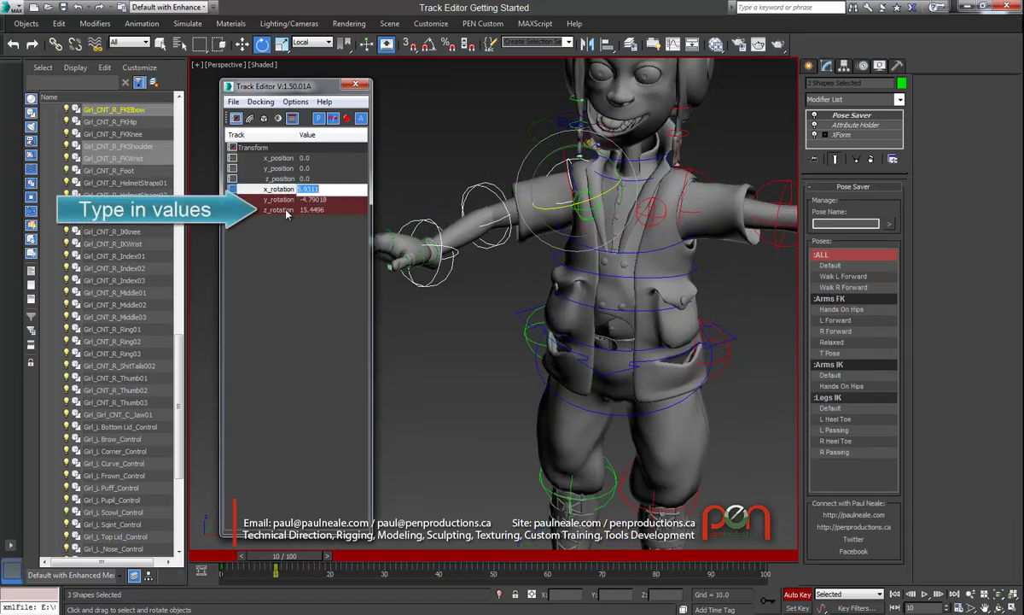
left_click(289, 213, "shift")
middle_click_drag(473, 266, 476, 265, "alt")
left_click_drag(336, 214, 289, 216)
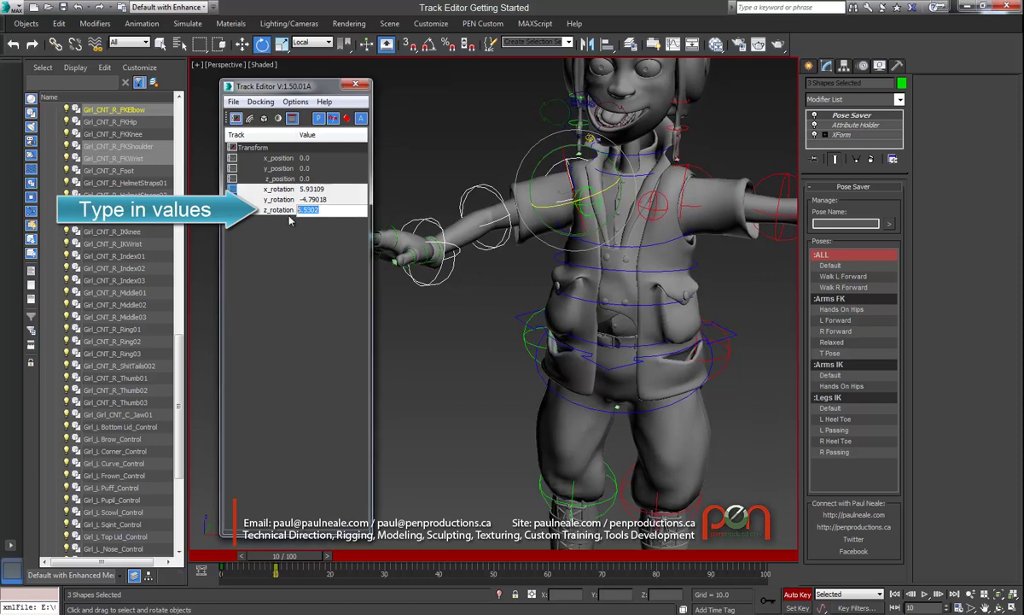
type("0")
key("Return")
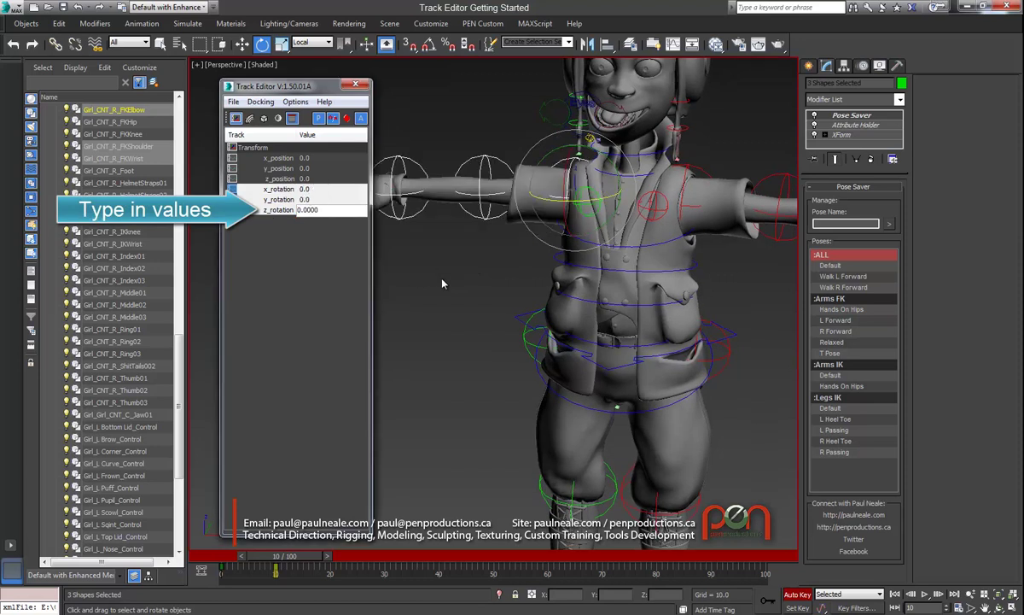
Toggle Keyable off for the X, Y and Z position tracks of the three arm controls.
middle_click_drag(443, 280, 422, 211, "alt")
scroll(488, 231, "down", 3)
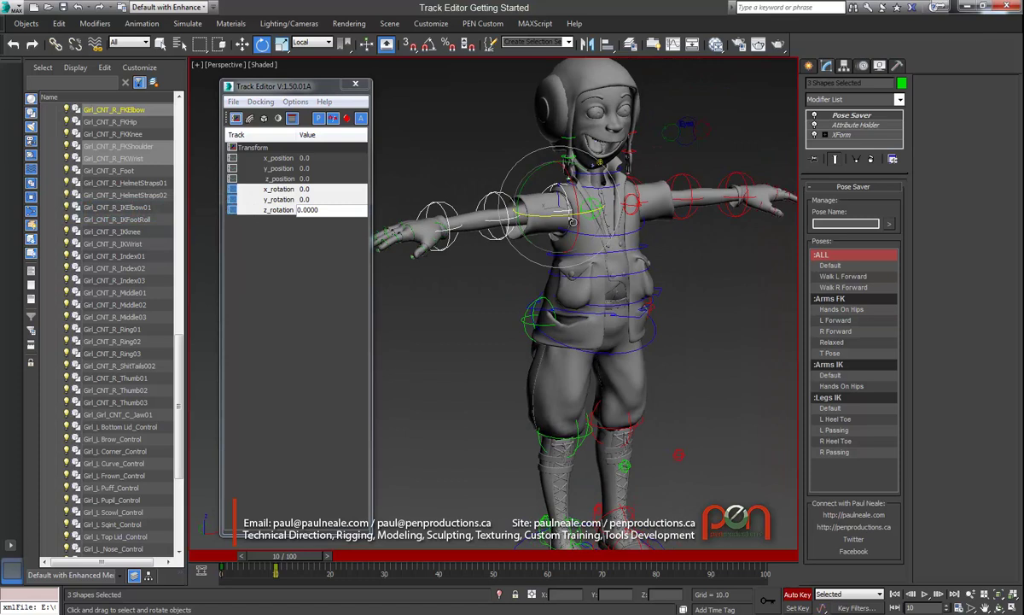
middle_click_drag(573, 221, 522, 218, "alt")
scroll(524, 219, "up", 4)
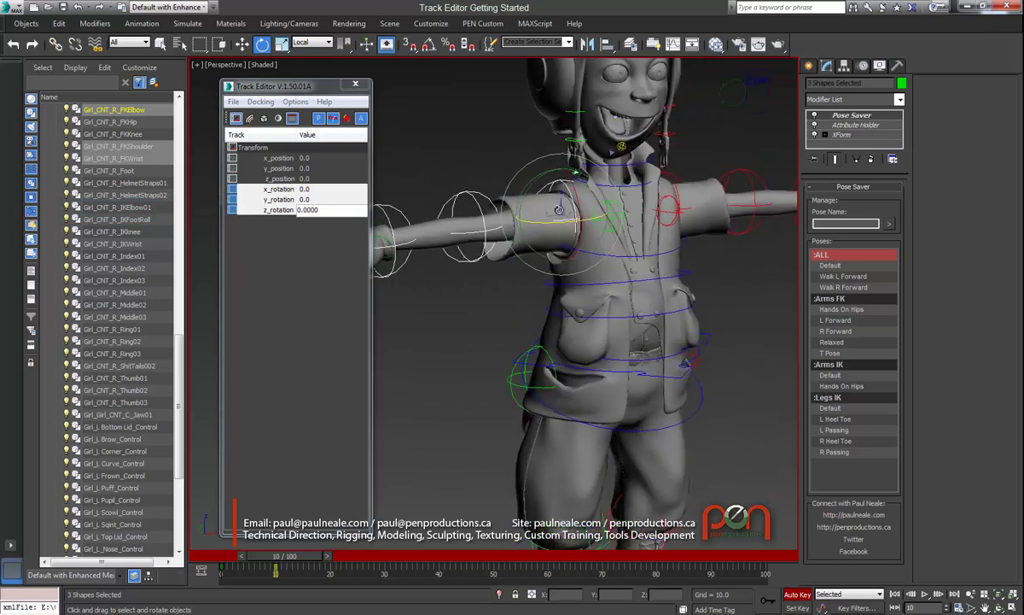
scroll(569, 210, "up", 1)
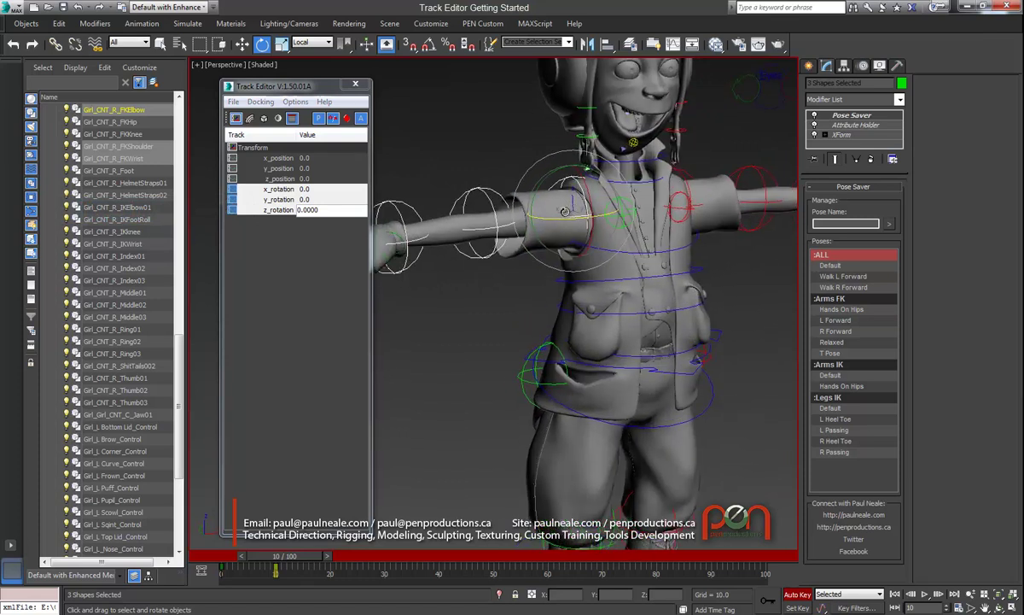
left_click(273, 158)
left_click(279, 179, "shift")
right_click(282, 179)
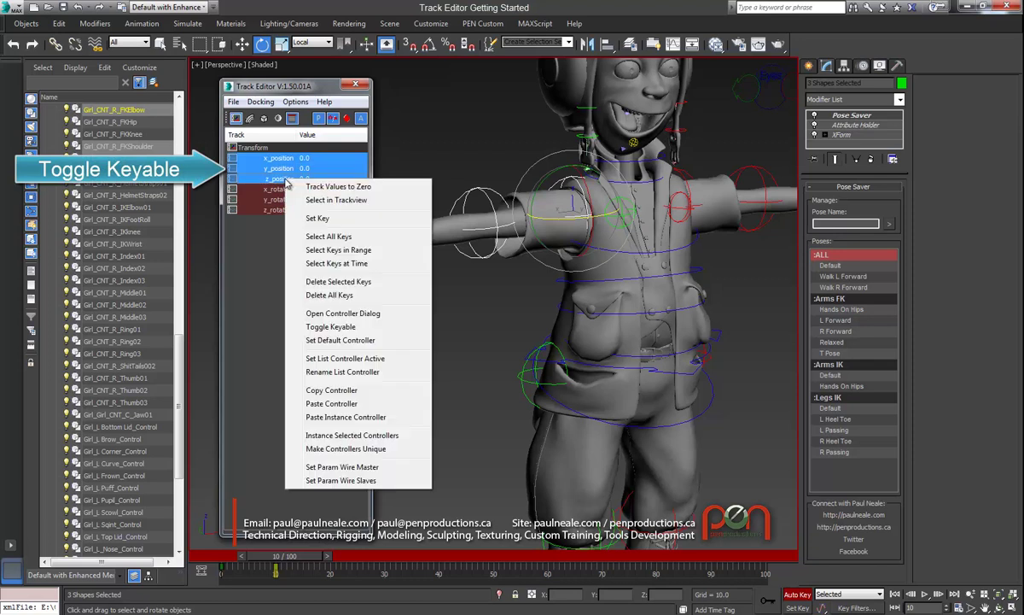
left_click(331, 326)
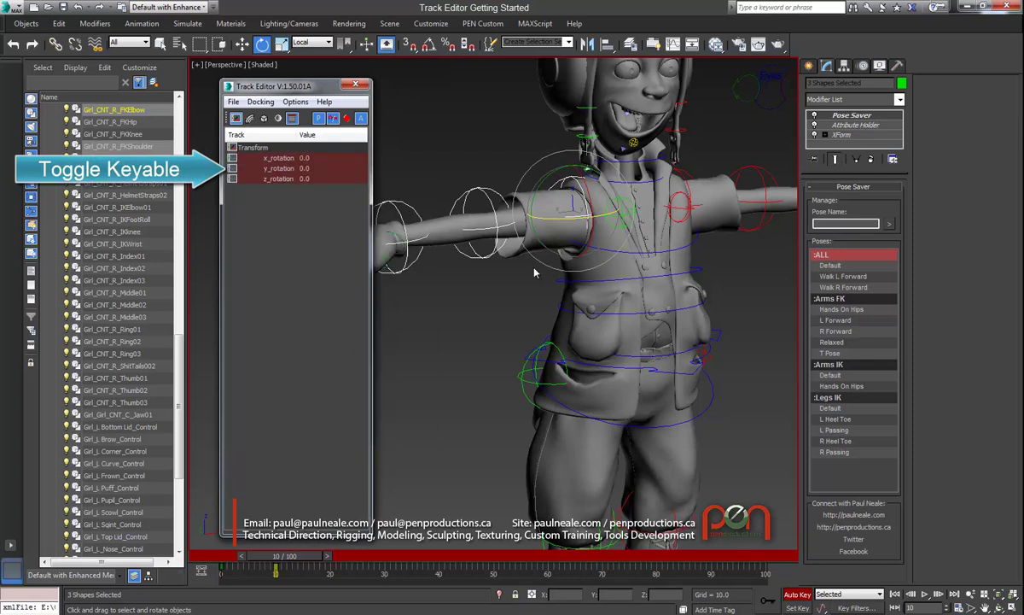
middle_click_drag(534, 273, 509, 252, "alt")
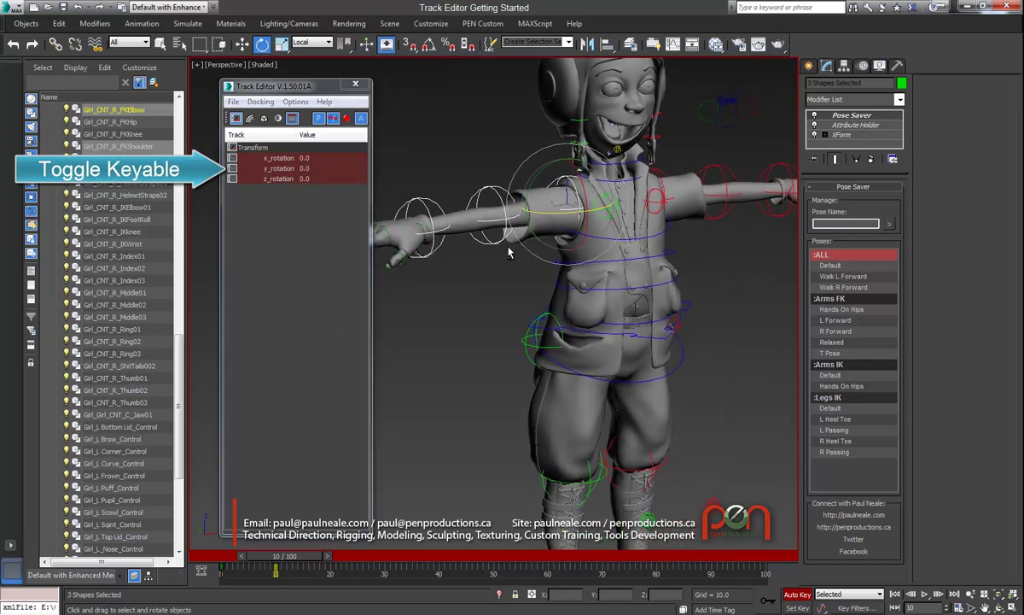
Turn off the parameter-track filter and examine the tracks of the right FK wrist, elbow and shoulder controls individually.
left_click(481, 277)
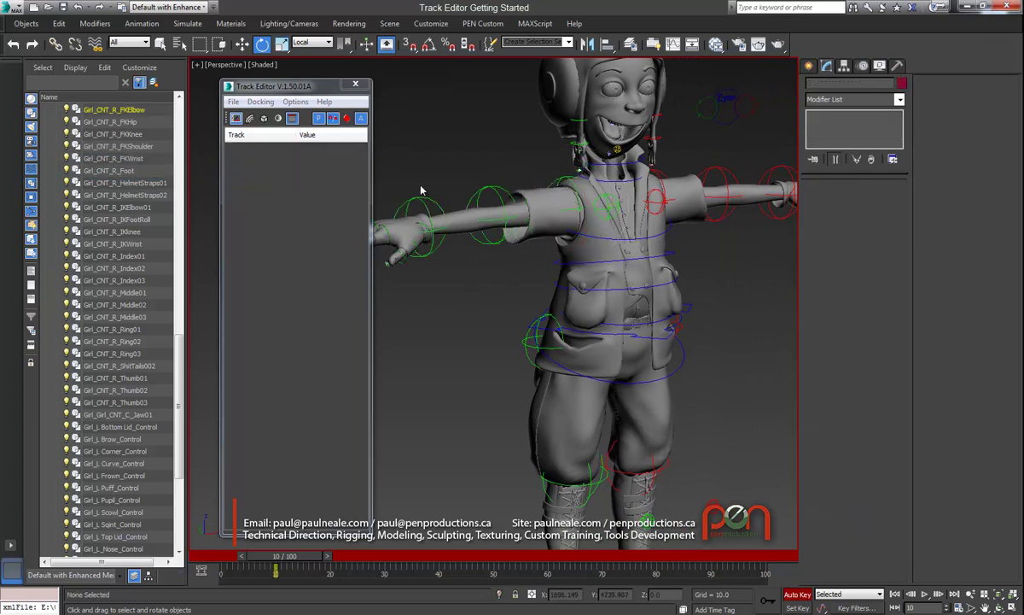
left_click(400, 197)
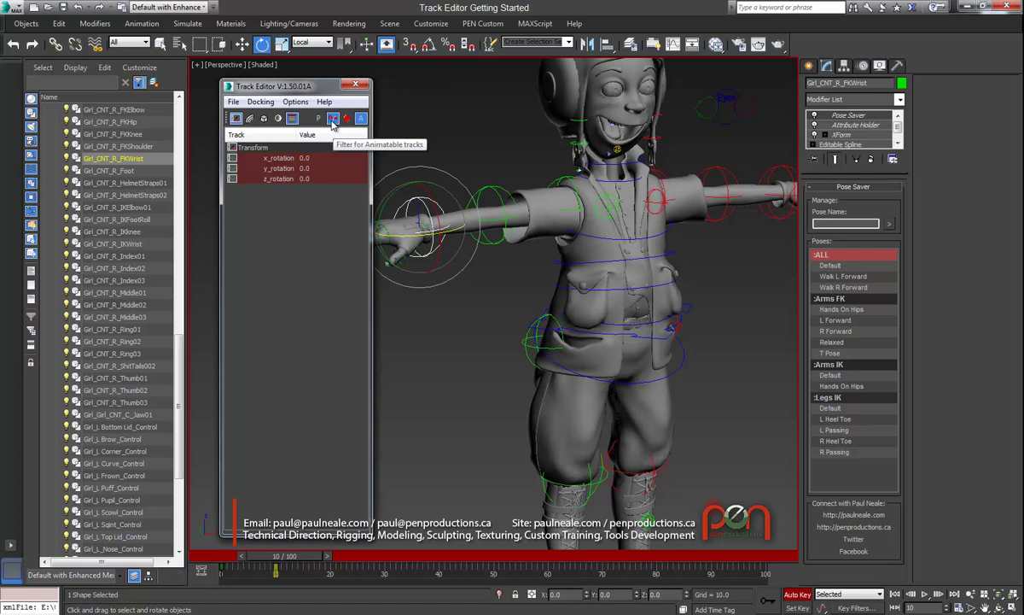
left_click(511, 192)
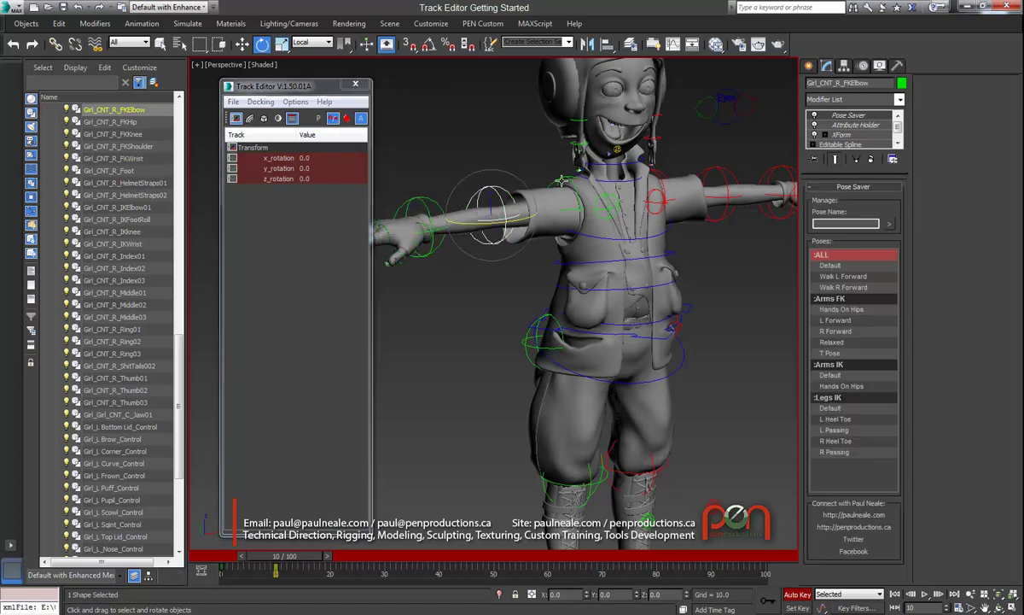
left_click(565, 180)
left_click(402, 202)
scroll(529, 248, "down", 3)
middle_click_drag(537, 260, 517, 218)
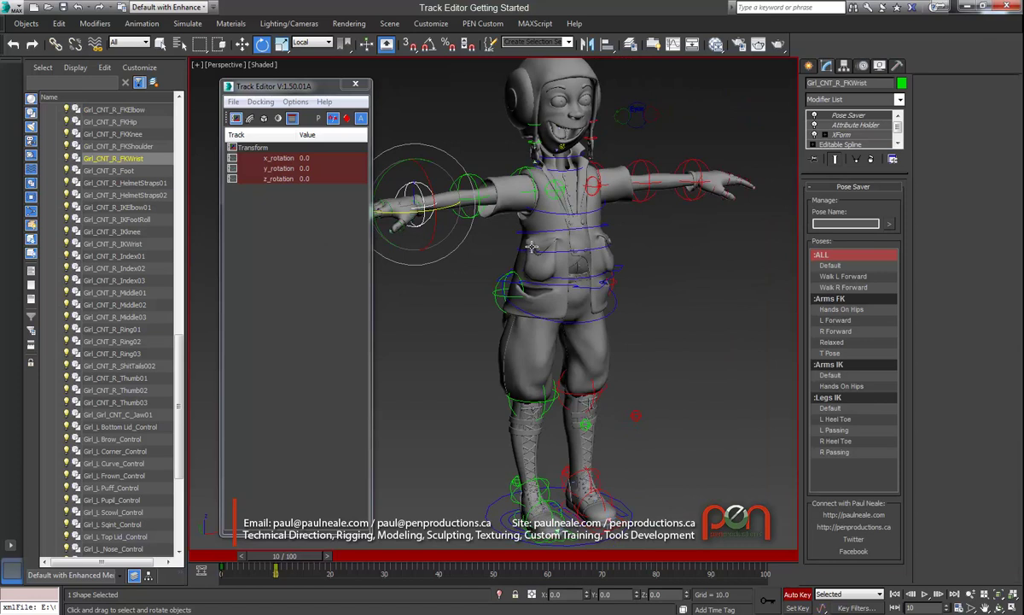
Return to frame 0 and switch the track filter from animatable tracks to animated tracks for the right FK wrist.
key("Home")
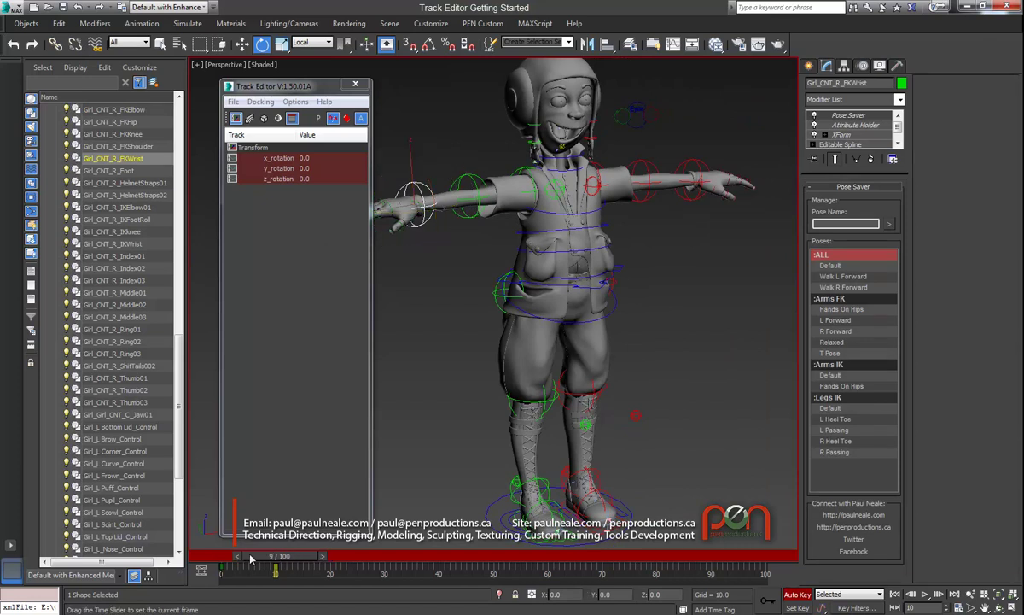
scroll(434, 344, "up", 3)
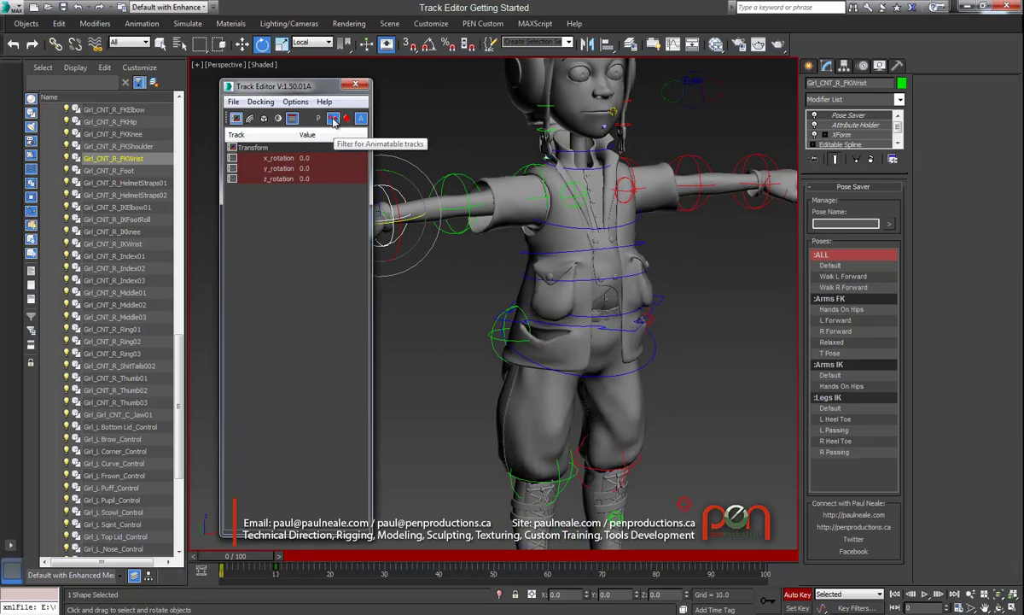
left_click(333, 118)
left_click(346, 118)
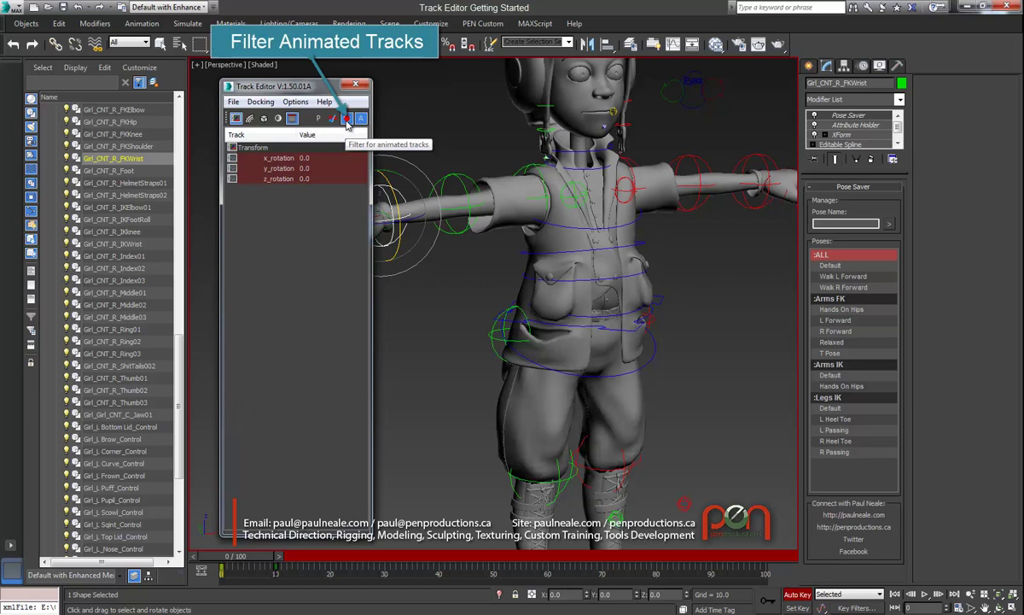
middle_click_drag(428, 175, 450, 175, "alt")
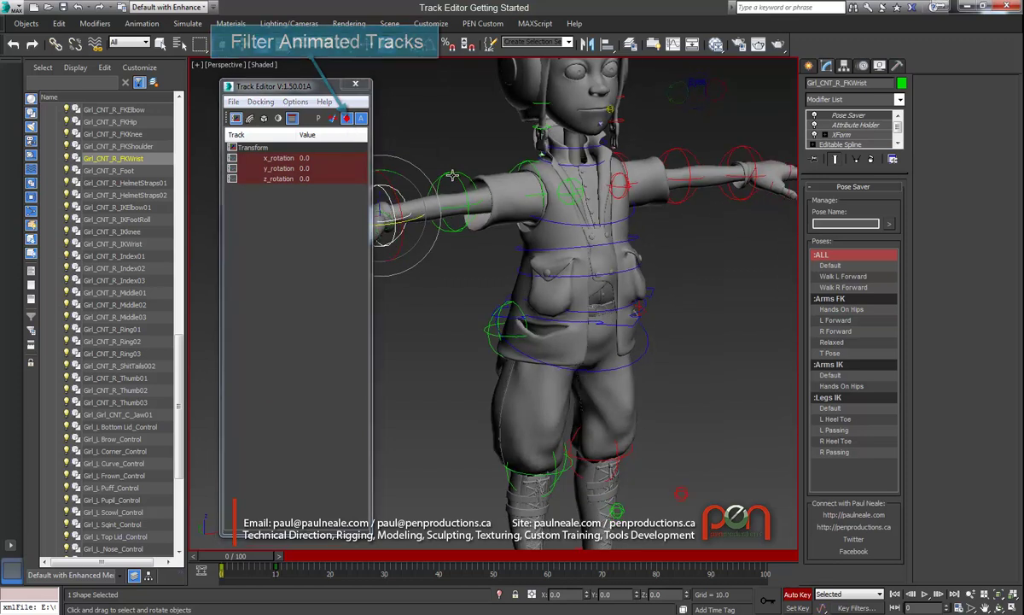
Examine the animated tracks of the right FK elbow, shoulder and knee controls and a spine control.
left_click(452, 174)
mouse_move(505, 204)
middle_mouse_down()
mouse_move(548, 208)
mouse_move(524, 207)
middle_mouse_up()
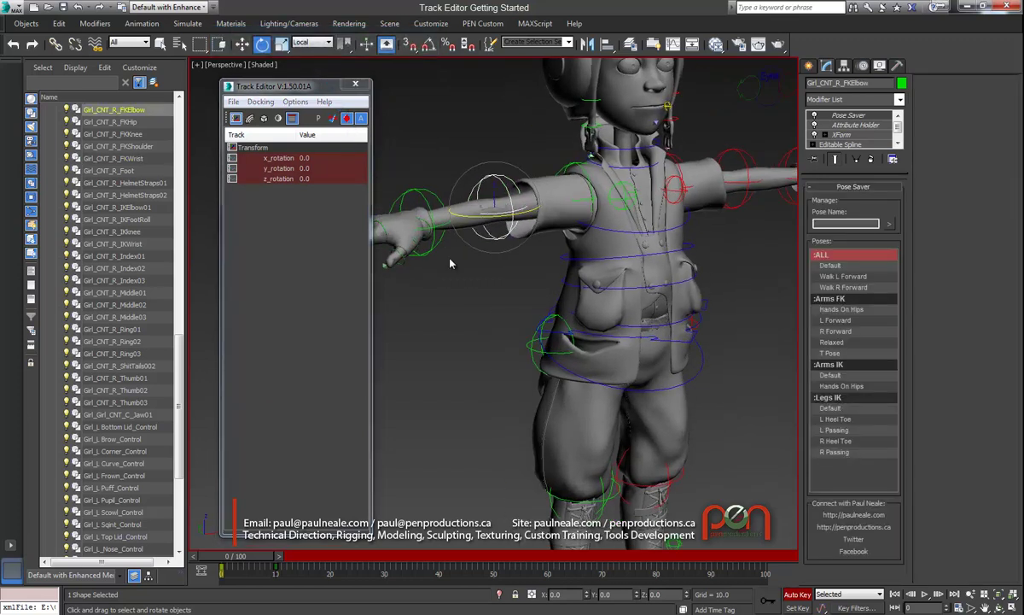
middle_click_drag(451, 263, 478, 207, "alt")
left_click(464, 156)
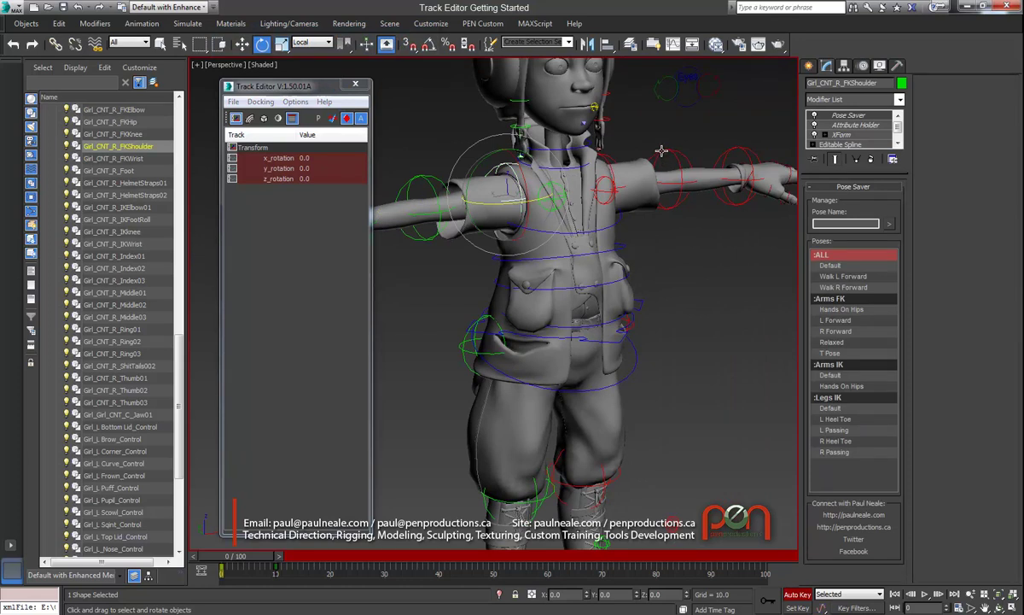
left_click(662, 151)
middle_click_drag(614, 197, 571, 139)
scroll(507, 186, "down", 2)
left_click(494, 401)
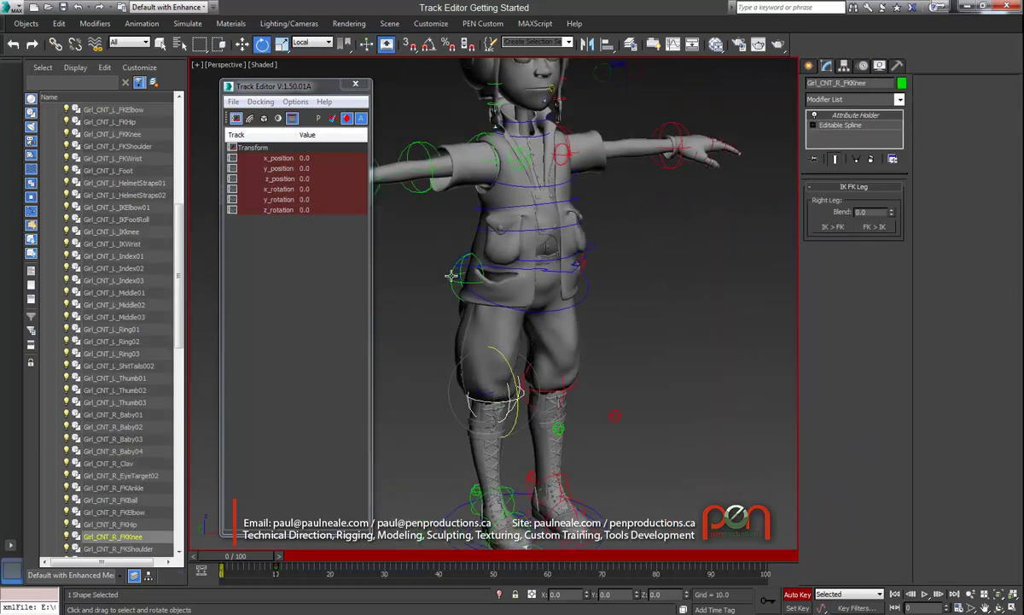
left_click(509, 206)
middle_click_drag(510, 210, 497, 228)
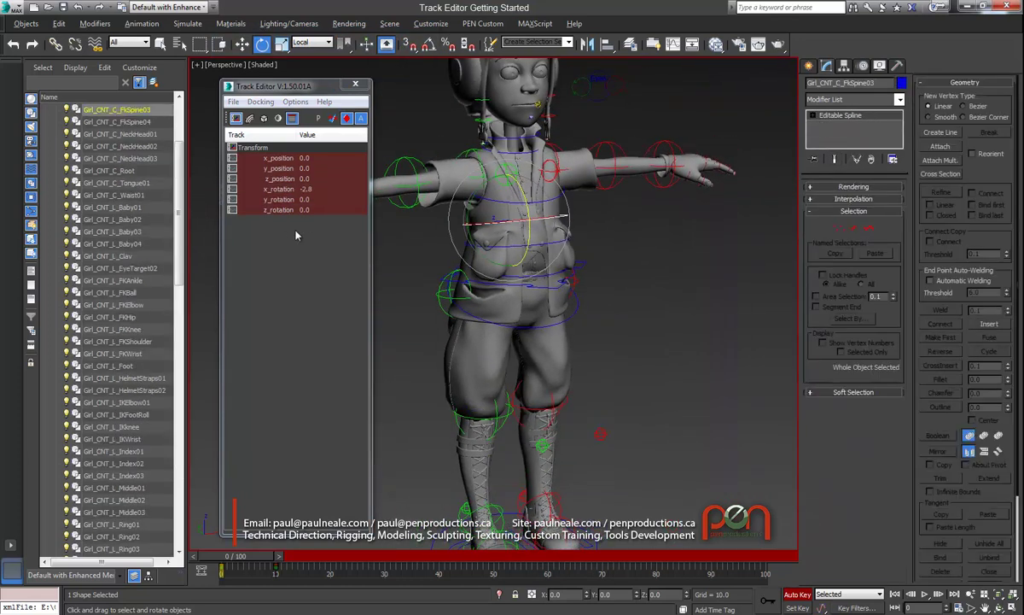
Delete all keys from the X, Y and Z position and rotation tracks of the left FK shoulder, elbow and wrist controls.
middle_click_drag(460, 177, 569, 149)
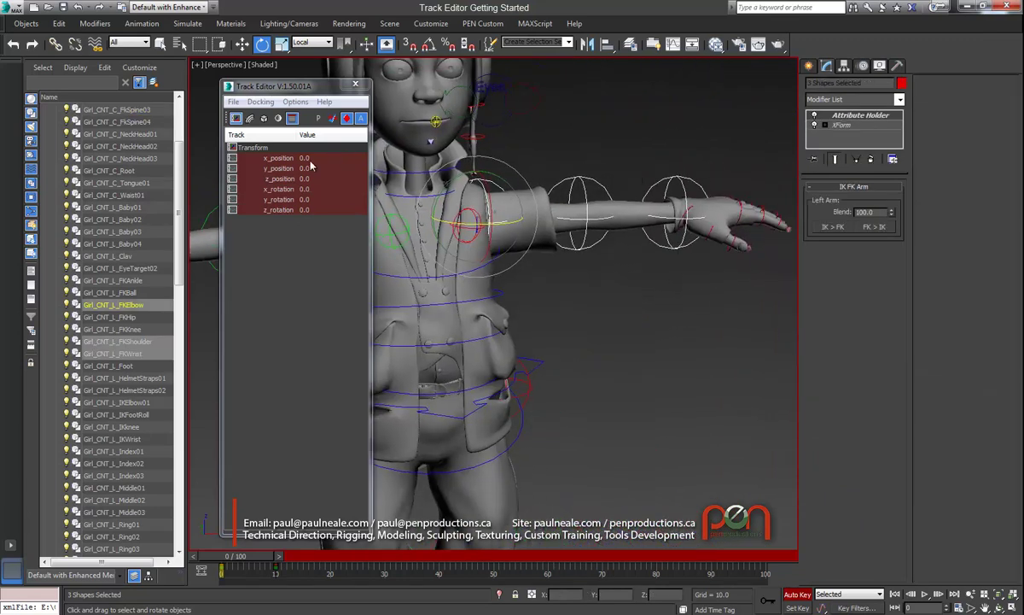
left_click(318, 209)
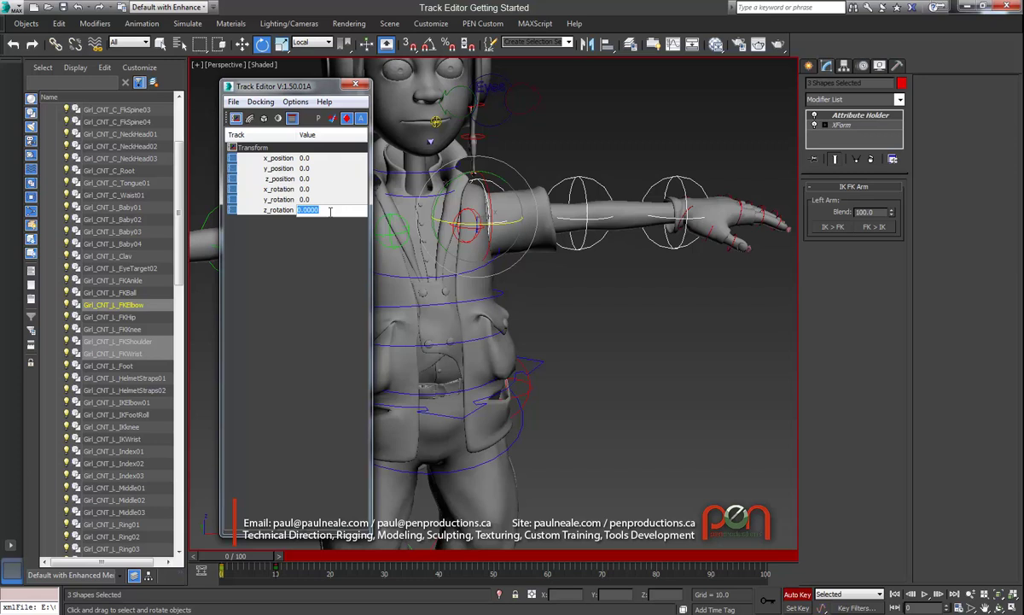
right_click(287, 212)
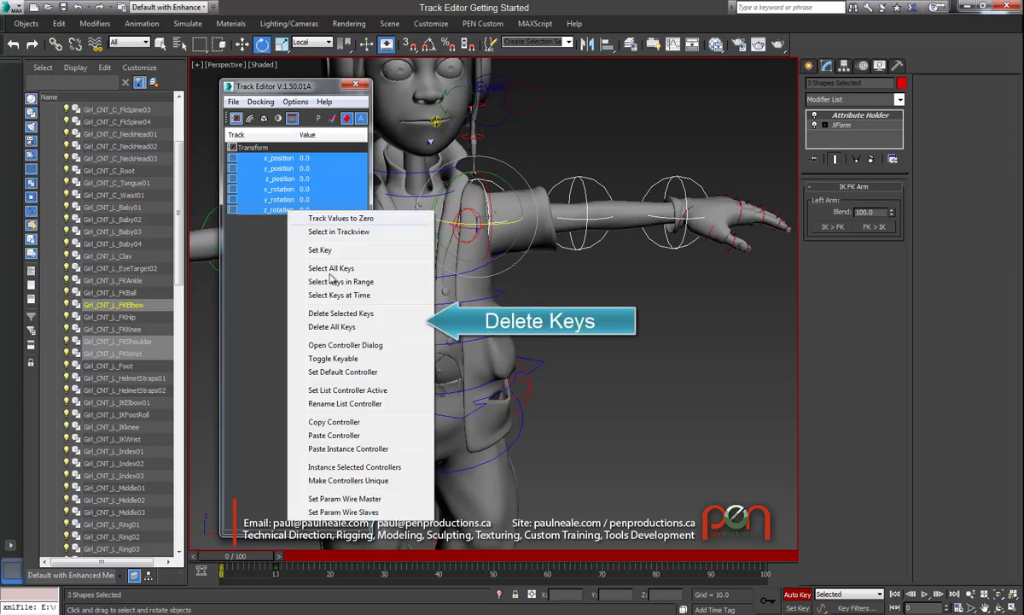
left_click(332, 327)
scroll(514, 254, "down", 5)
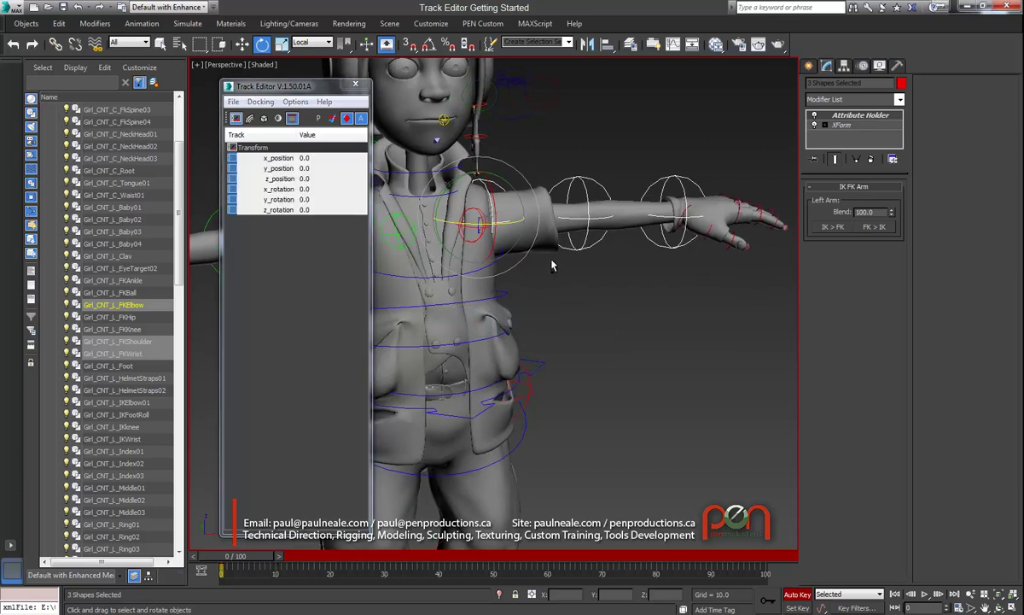
middle_click_drag(559, 264, 576, 246, "alt")
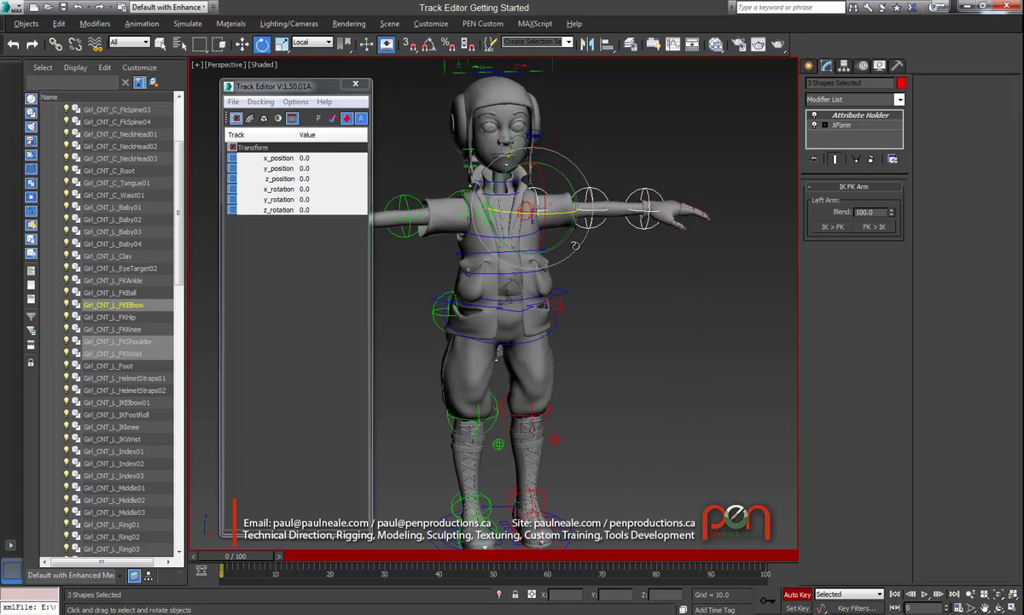
Turn off the animated-track filter and examine the full tracks of the left FK wrist and shoulder controls.
left_click(317, 281)
left_click(583, 273)
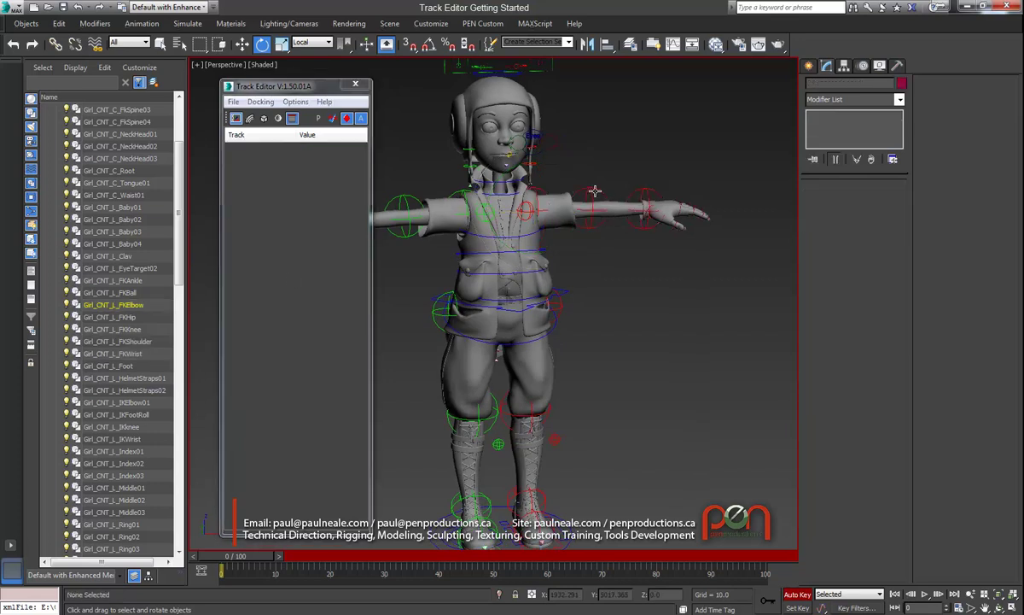
left_click(595, 193)
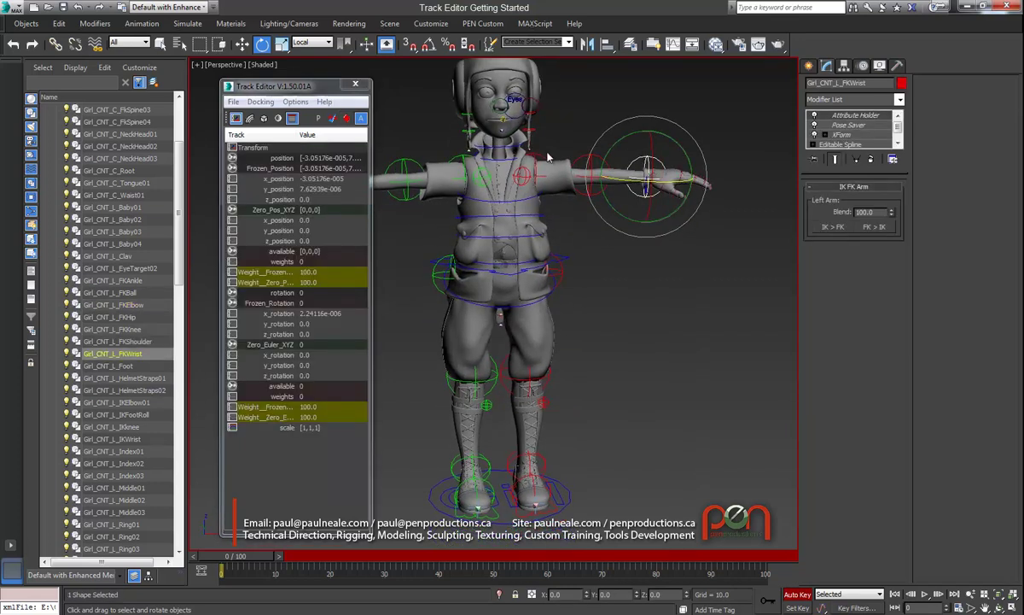
left_click(593, 160)
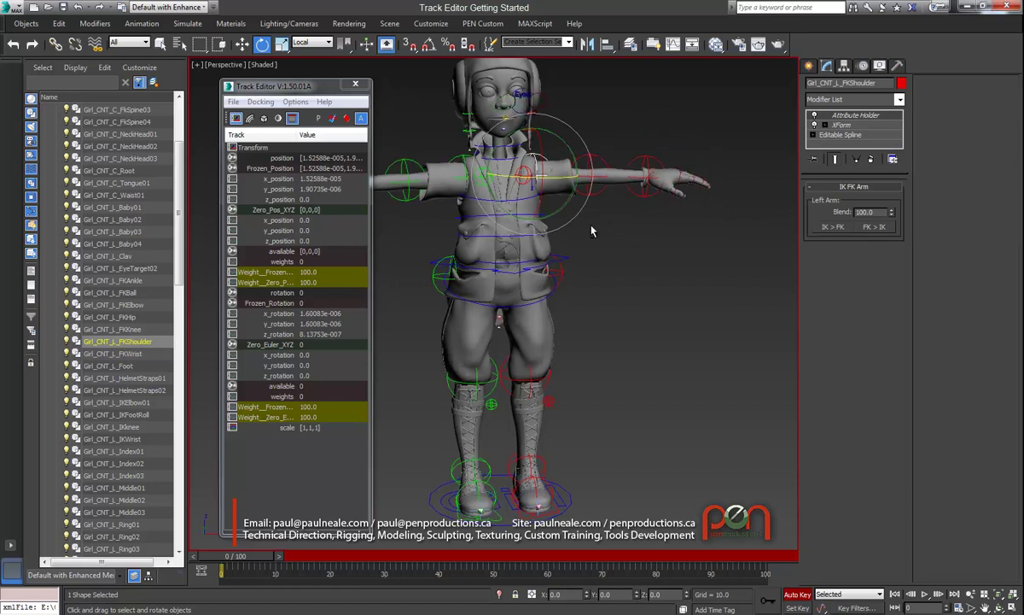
middle_click_drag(576, 227, 571, 222, "alt")
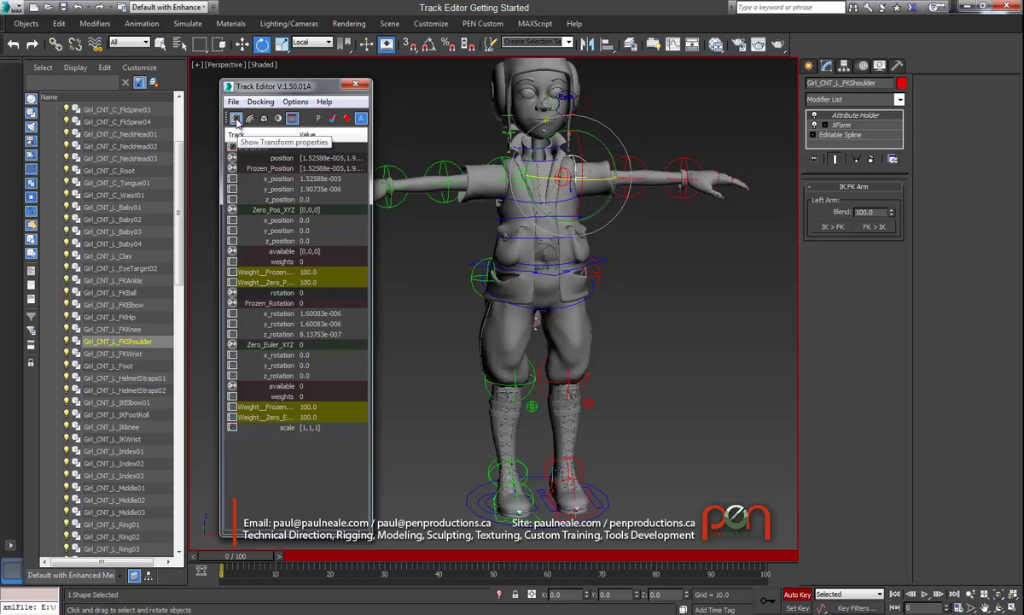
Select the right FK elbow control and switch the track display from transform to modifier properties.
left_click(236, 119)
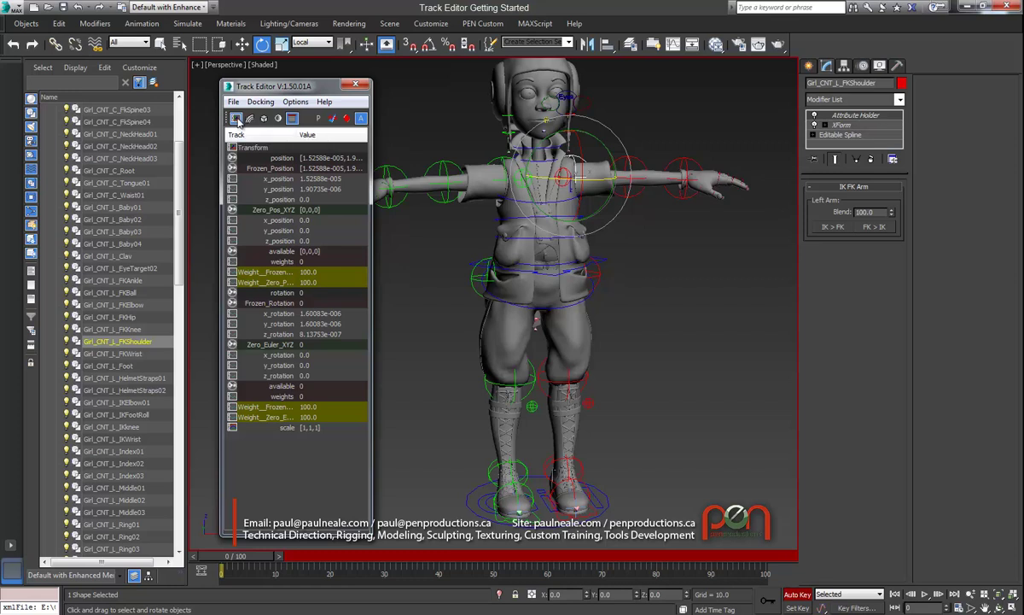
middle_click_drag(452, 256, 510, 248, "alt")
scroll(476, 231, "up", 3)
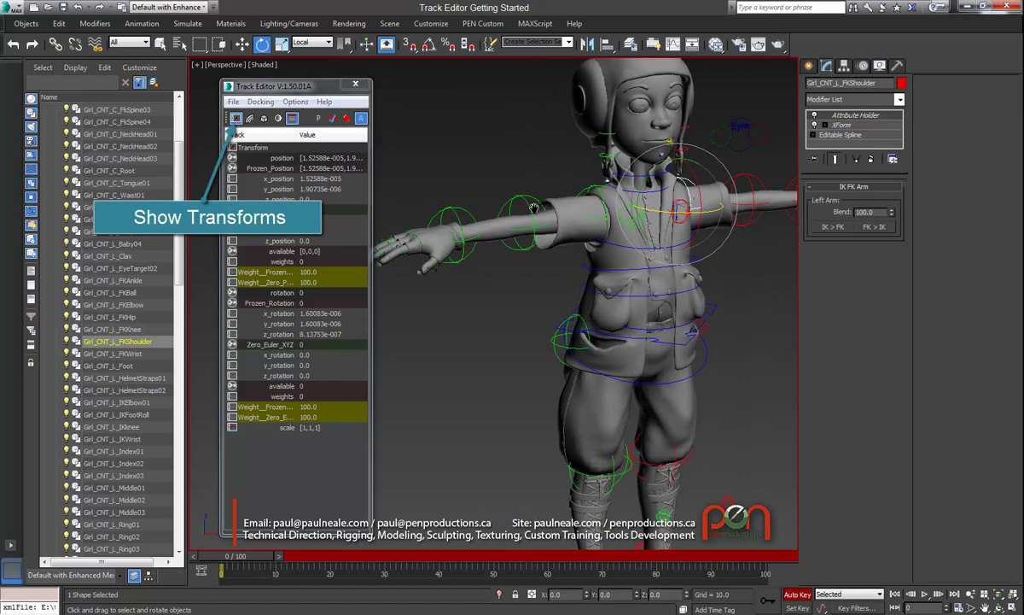
middle_click_drag(519, 191, 490, 205)
left_click(501, 188)
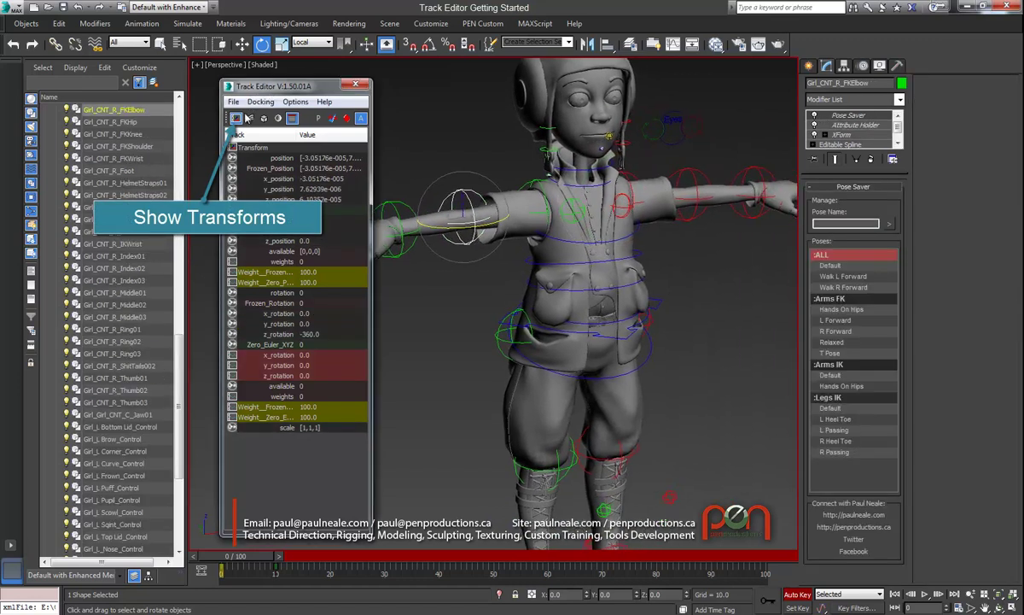
middle_click_drag(492, 297, 475, 171)
left_click(249, 118)
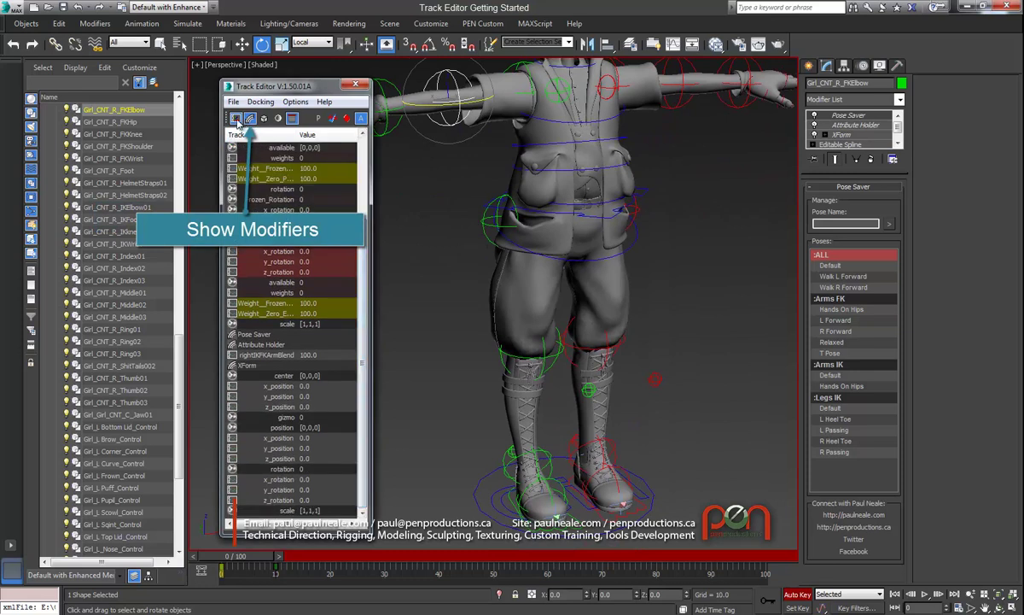
left_click(236, 118)
scroll(454, 165, "down", 2)
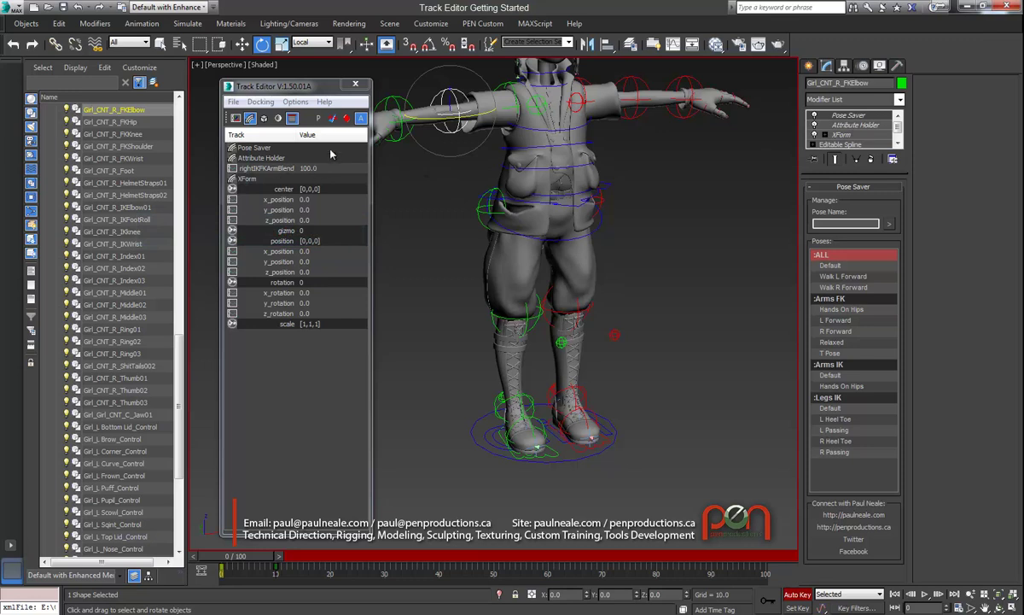
Hide and restore the custom attribute tracks among the right FK elbow's modifier tracks.
left_click(292, 118)
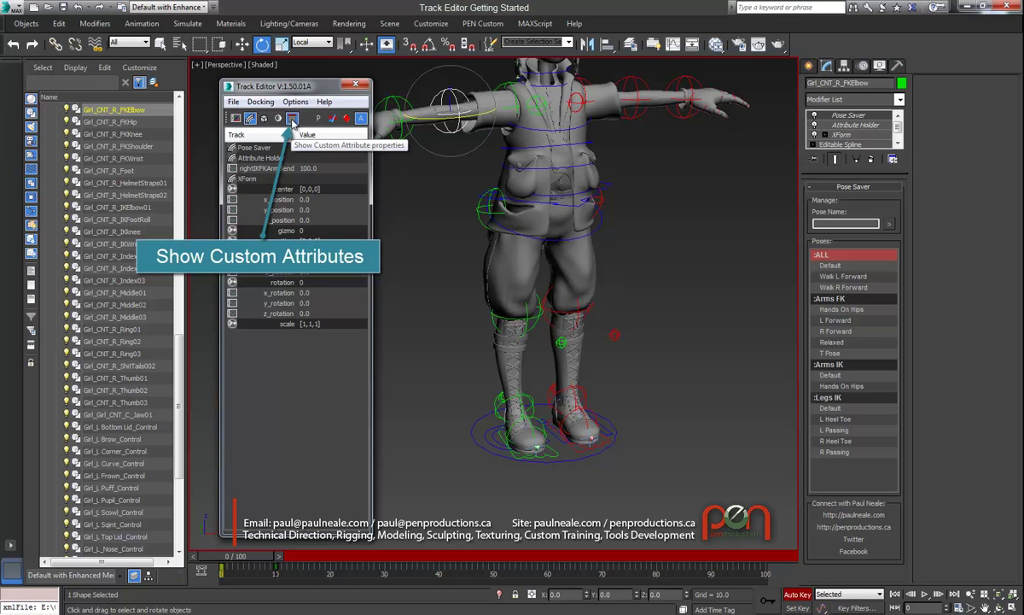
left_click(292, 118)
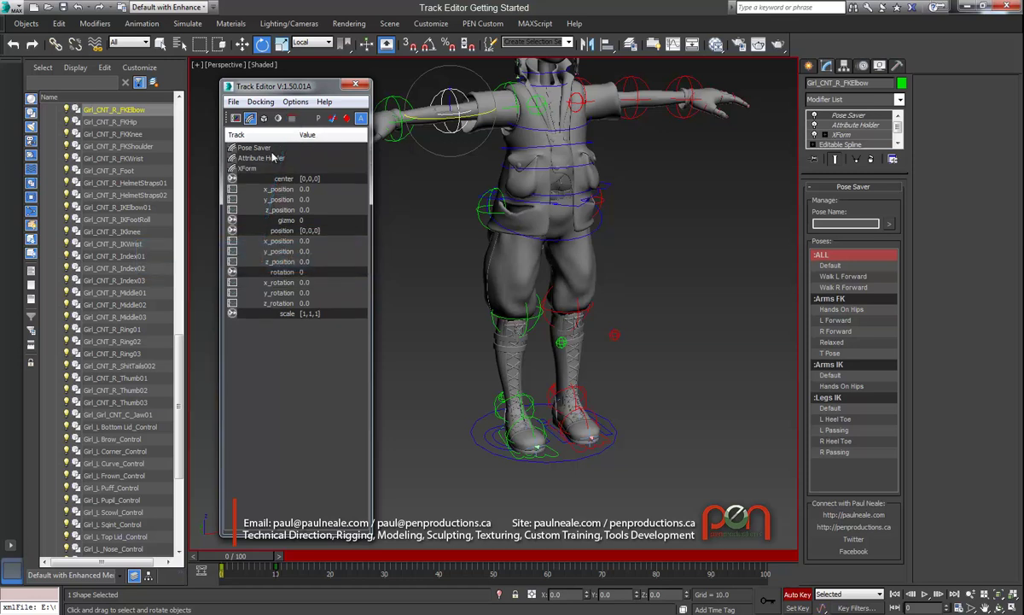
left_click(292, 119)
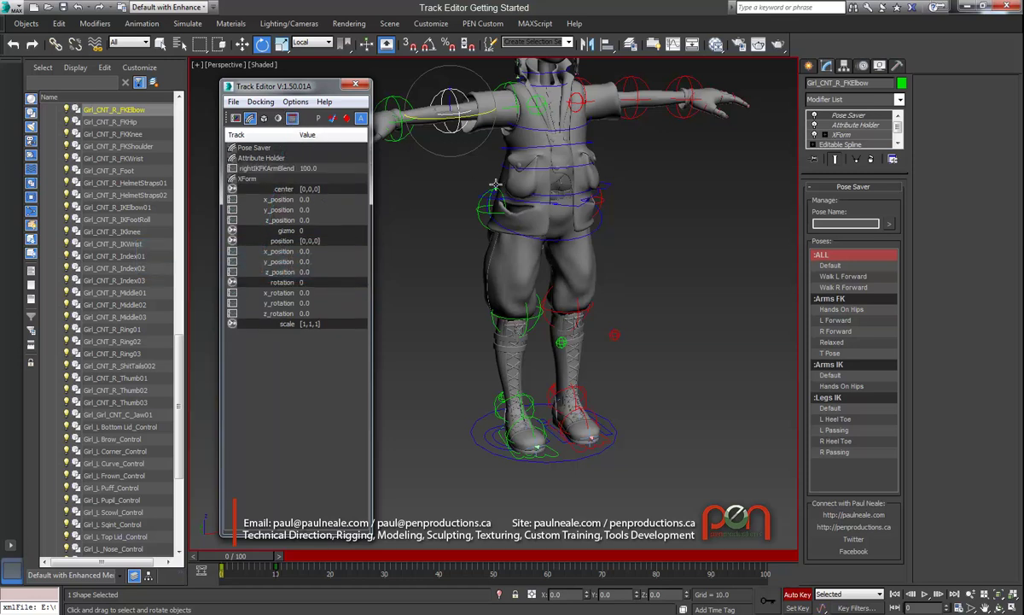
middle_click_drag(488, 193, 483, 206)
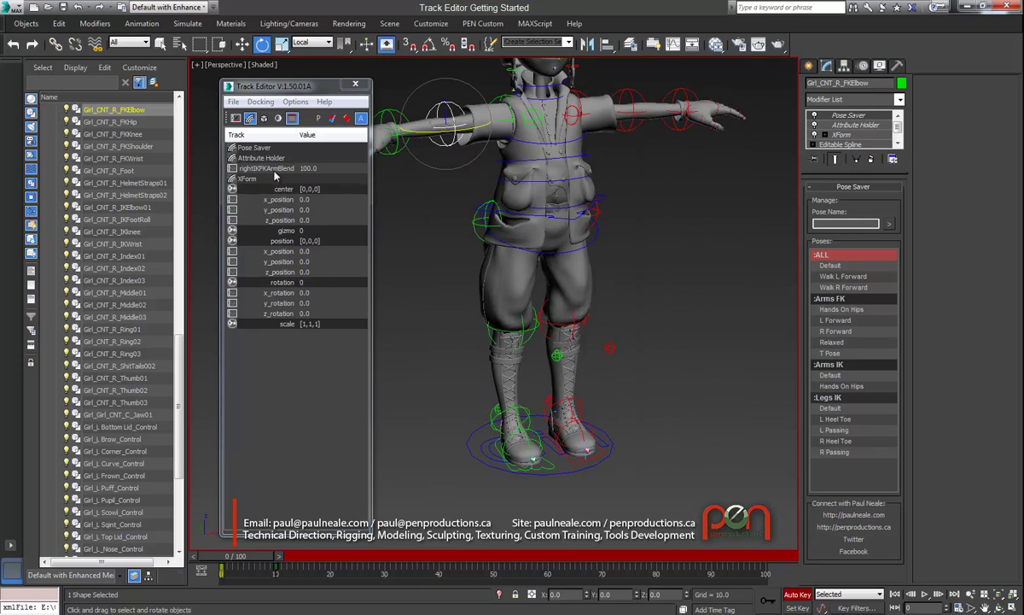
middle_click_drag(488, 224, 504, 229, "alt")
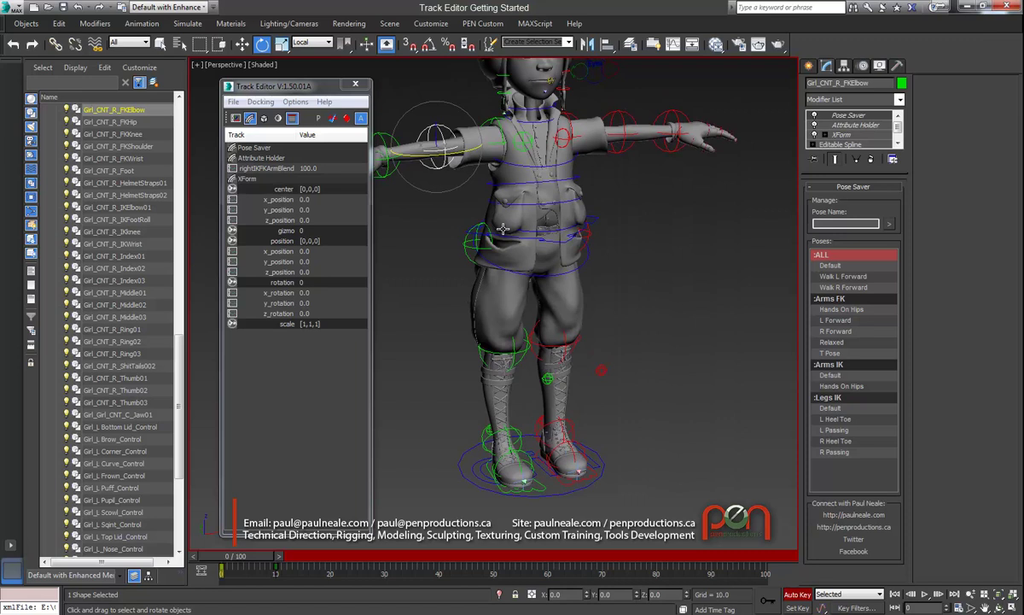
middle_click_drag(424, 210, 490, 211, "alt")
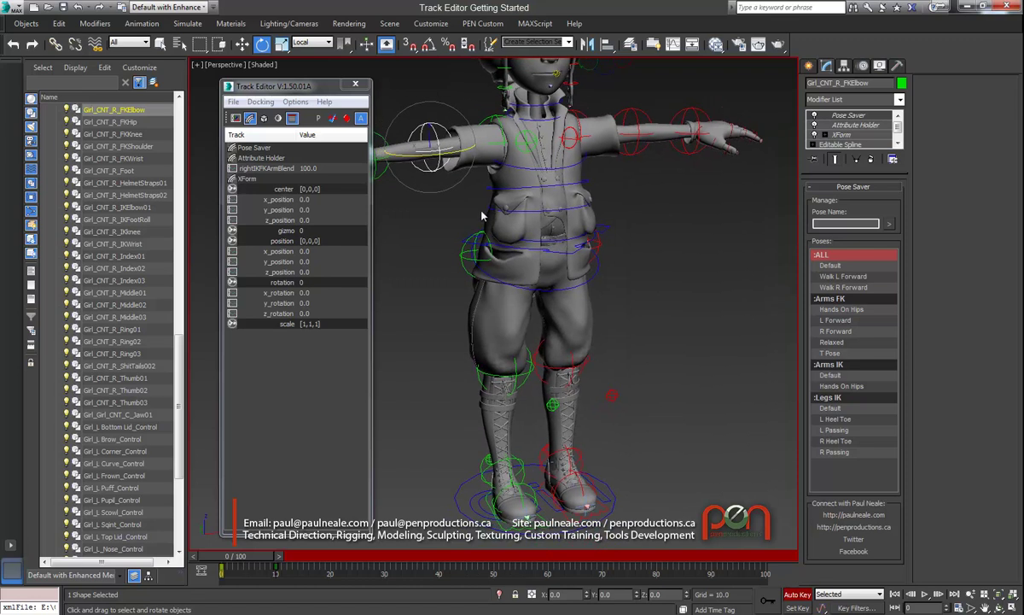
Show only the base object tracks of the right FK elbow and select Editable Spline in its modifier stack.
left_click(264, 118)
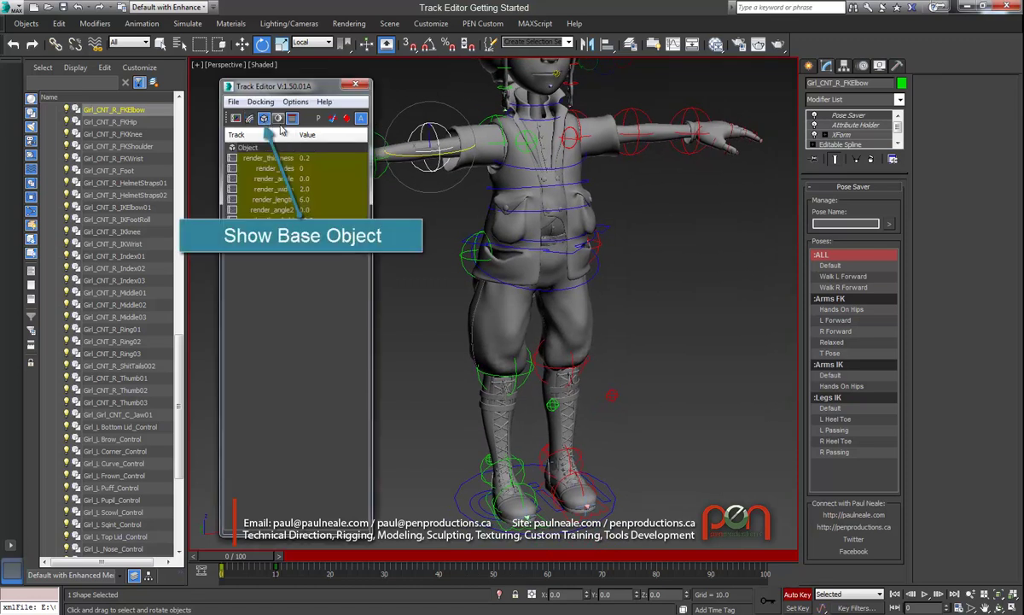
middle_click_drag(482, 201, 436, 173)
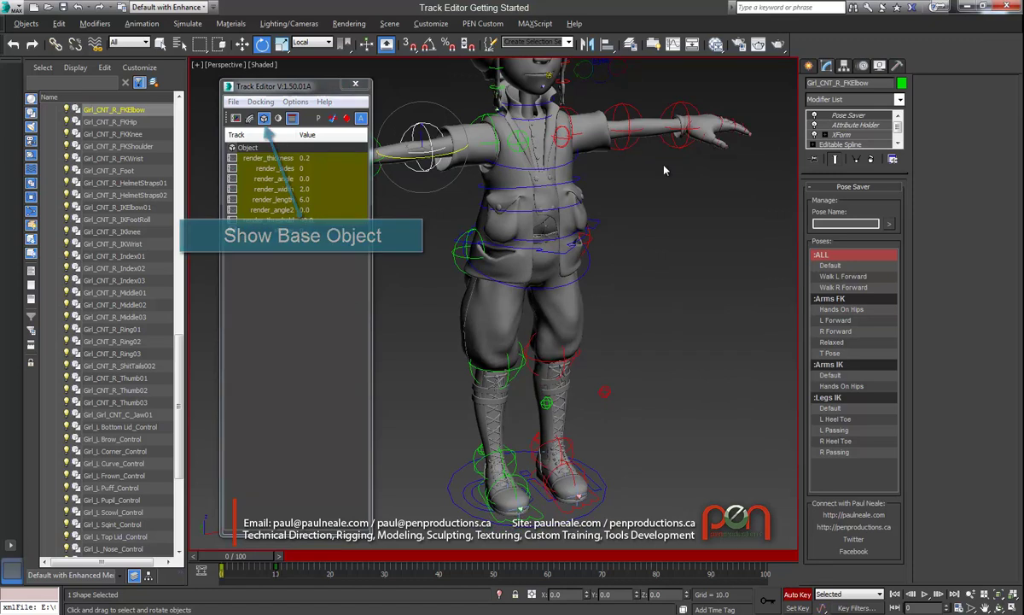
left_click(841, 145)
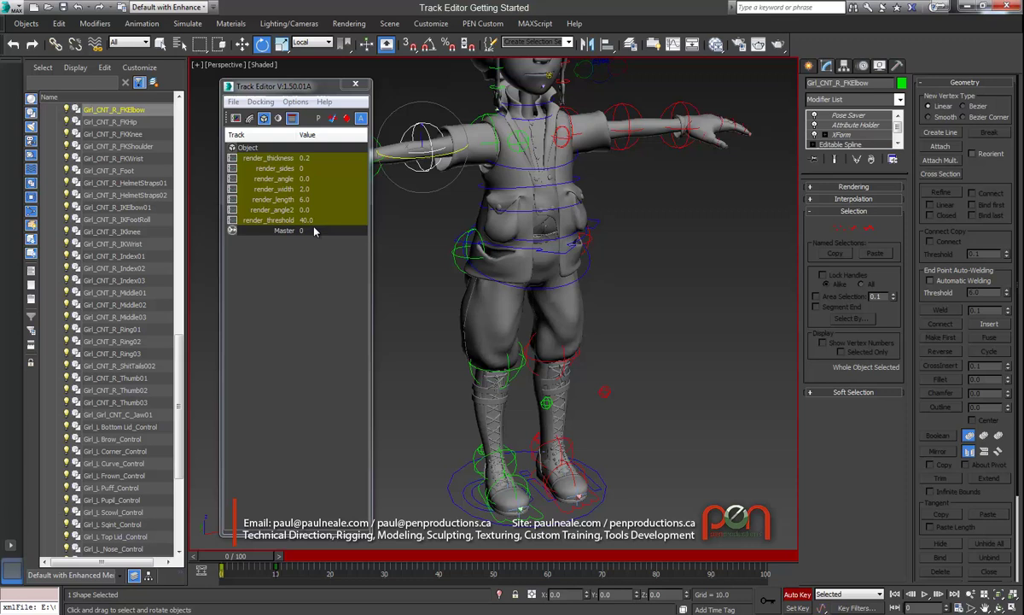
Set the default controller on the render_sides track of the right FK elbow's base object.
left_click(287, 170)
right_click(287, 170)
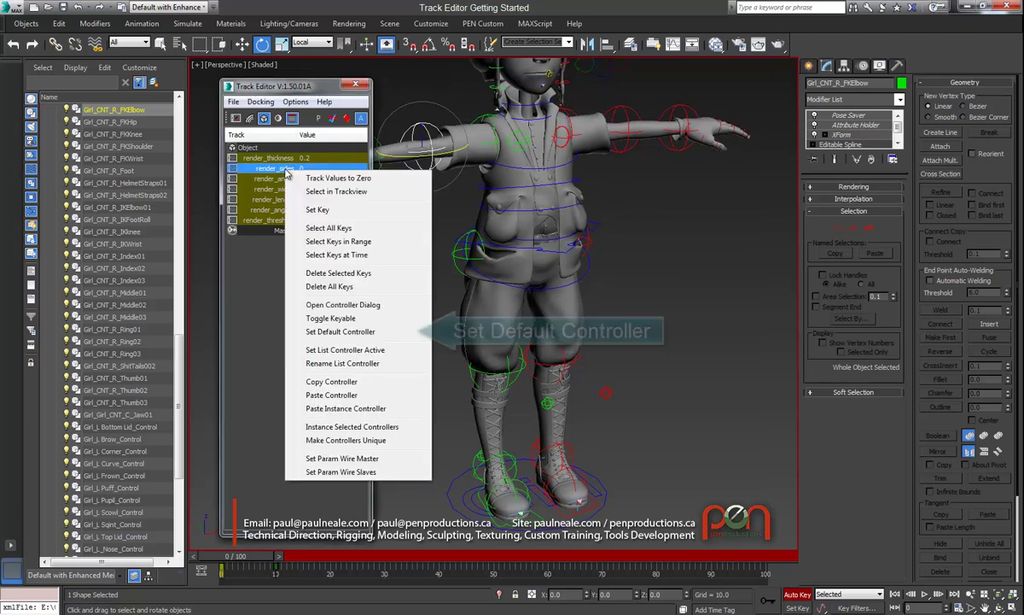
left_click(339, 333)
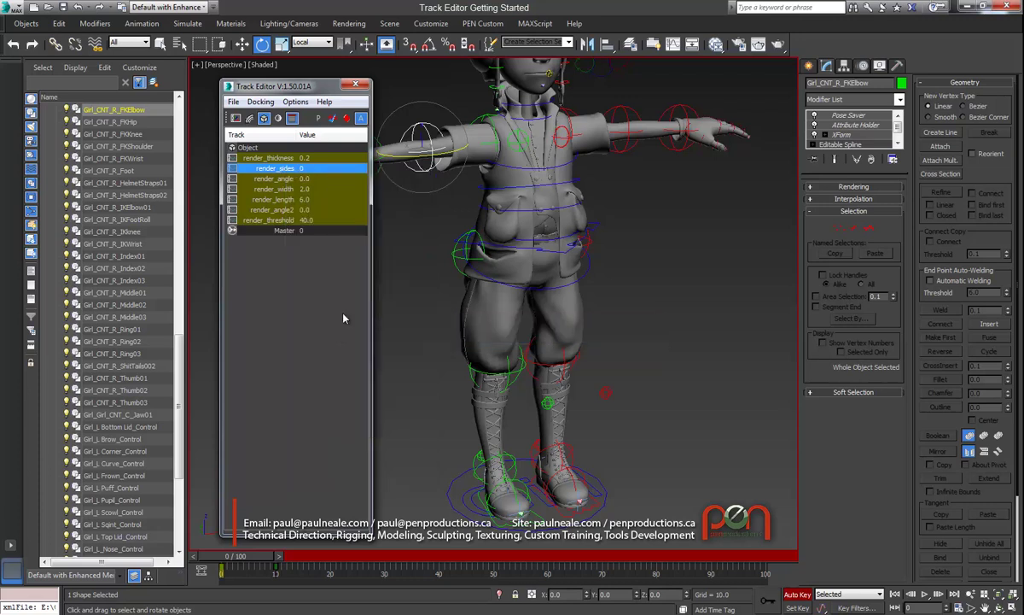
Switch the track display from base object to material and map properties for the right FK elbow control.
left_click(425, 171)
middle_click_drag(425, 172, 433, 188, "alt")
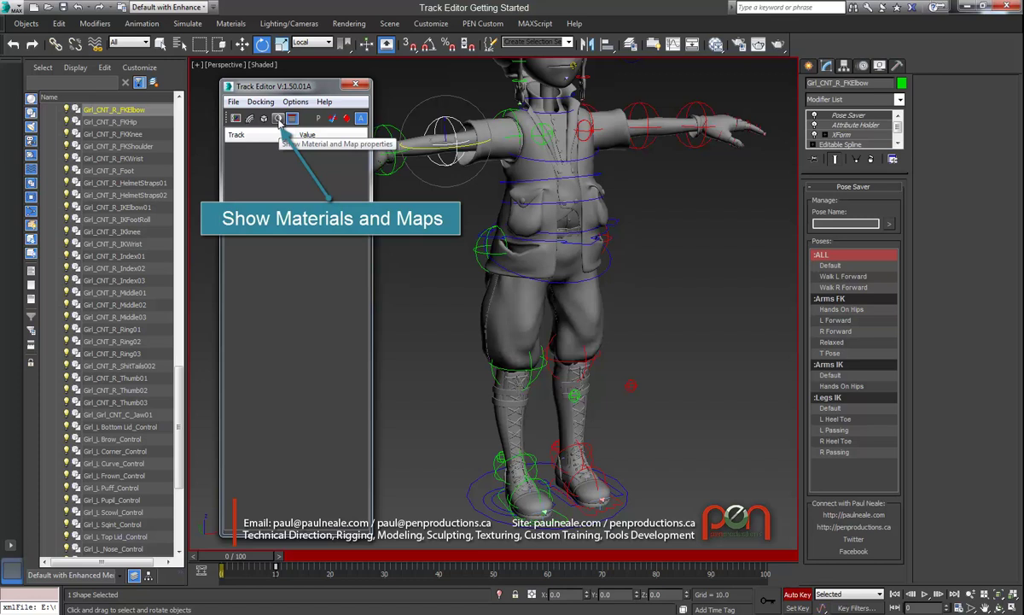
left_click(279, 119)
middle_click_drag(444, 194, 498, 204, "alt")
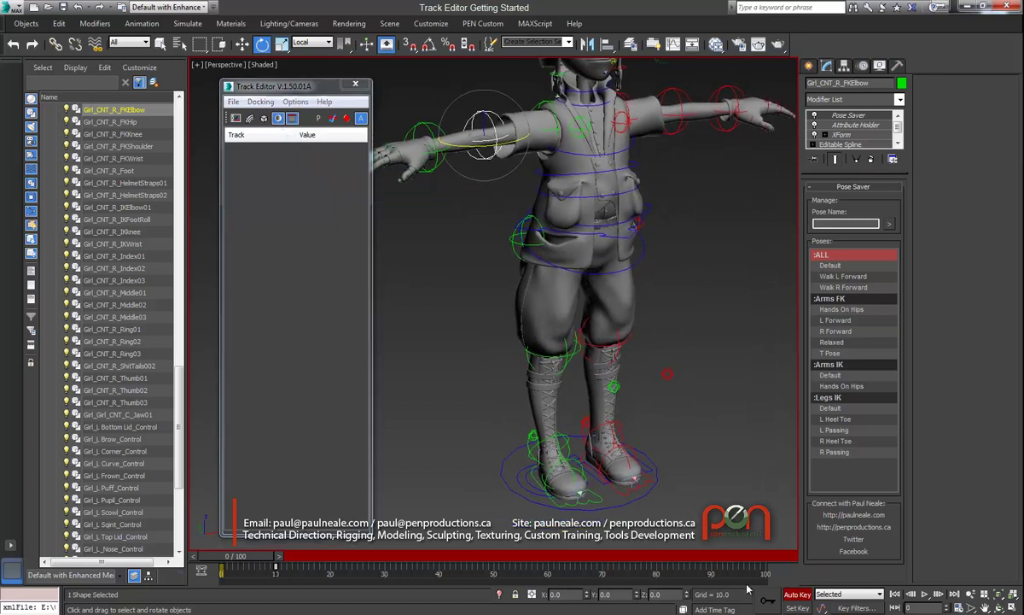
Turn off Auto Key mode.
left_click(798, 597)
middle_click_drag(488, 274, 443, 315)
middle_click_drag(444, 316, 476, 285, "alt")
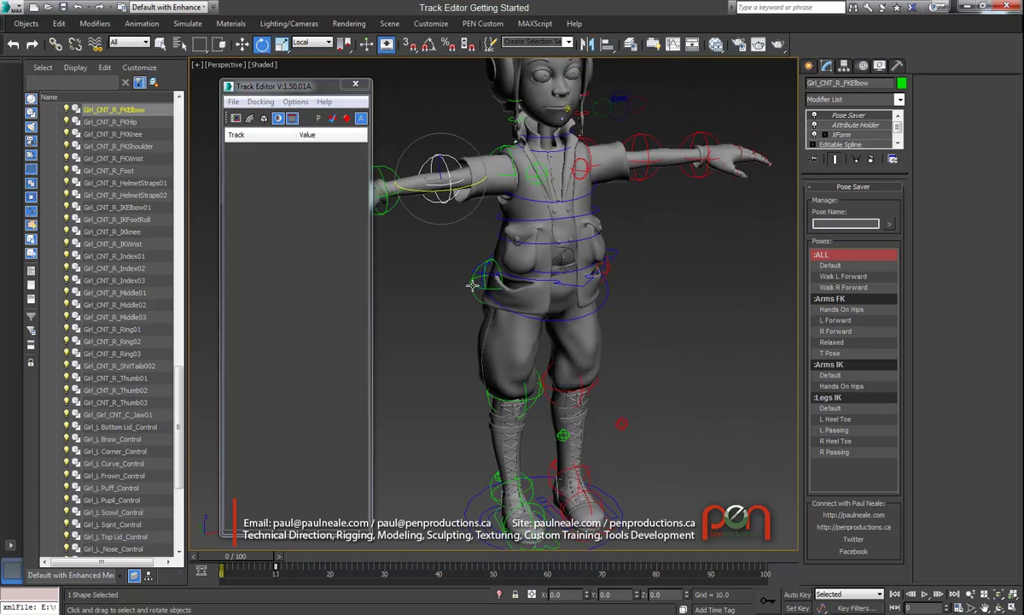
middle_click_drag(390, 195, 467, 243, "alt")
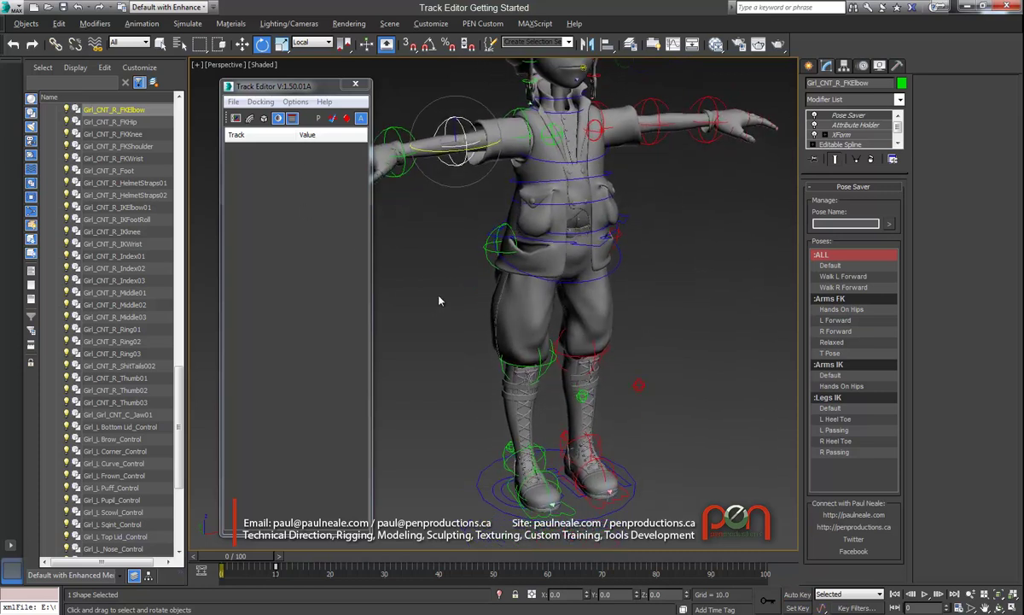
Switch the track display from material and map properties back to transform properties for the right FK elbow control.
left_click(510, 215)
middle_click_drag(535, 219, 530, 261)
scroll(530, 261, "up", 2)
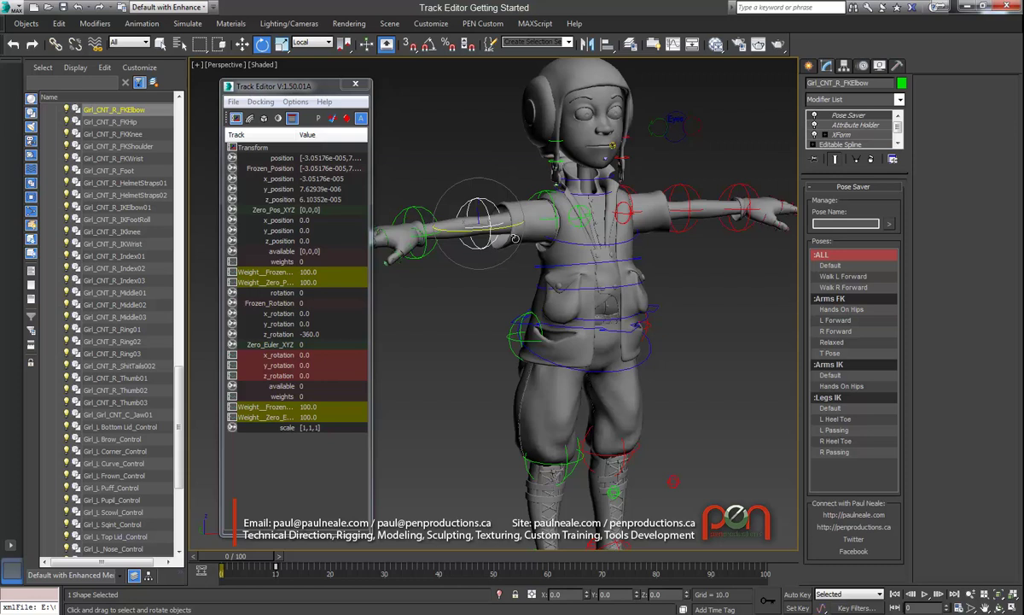
middle_click_drag(483, 223, 444, 215, "alt")
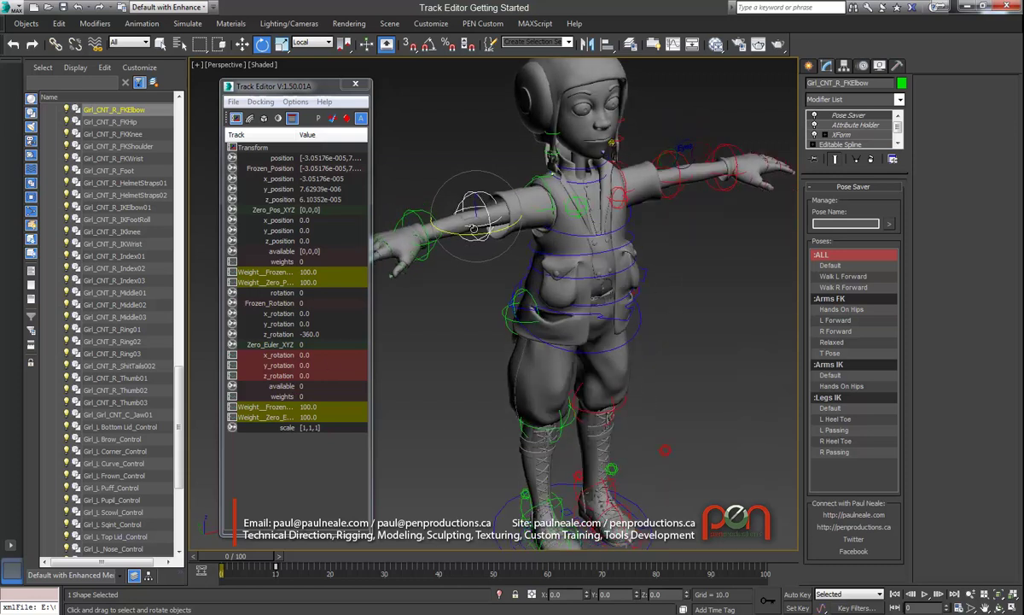
Add the right FK wrist and right FK shoulder controls to the selected right FK elbow control.
left_click(412, 211, "ctrl")
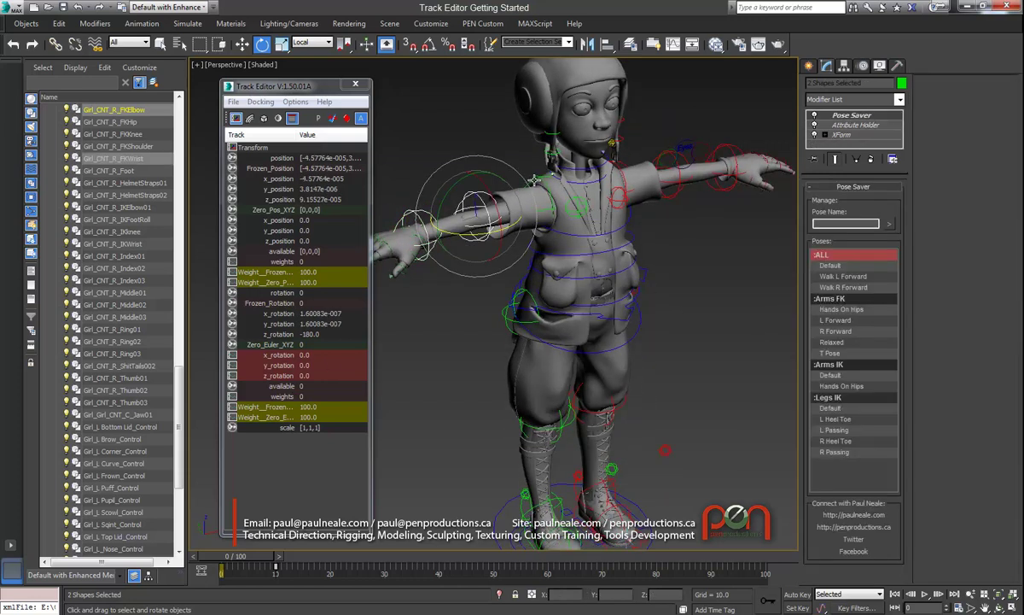
left_click(532, 183, "ctrl")
middle_click_drag(535, 222, 543, 232, "alt")
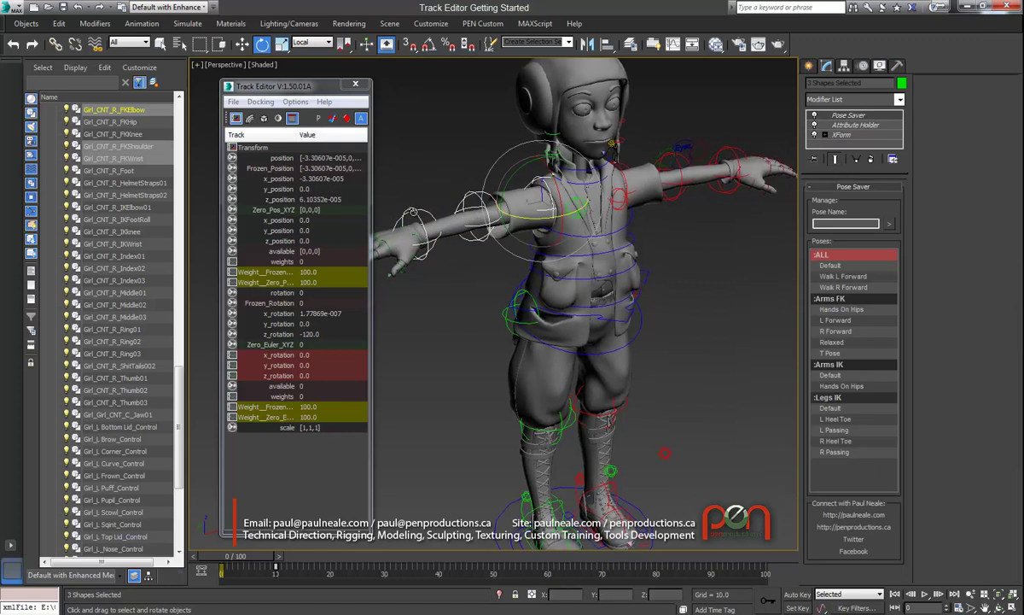
Rotate the right FK wrist about 32 degrees, the elbow about 19 degrees and the shoulder about 25 degrees around their Z axes.
left_click(421, 253)
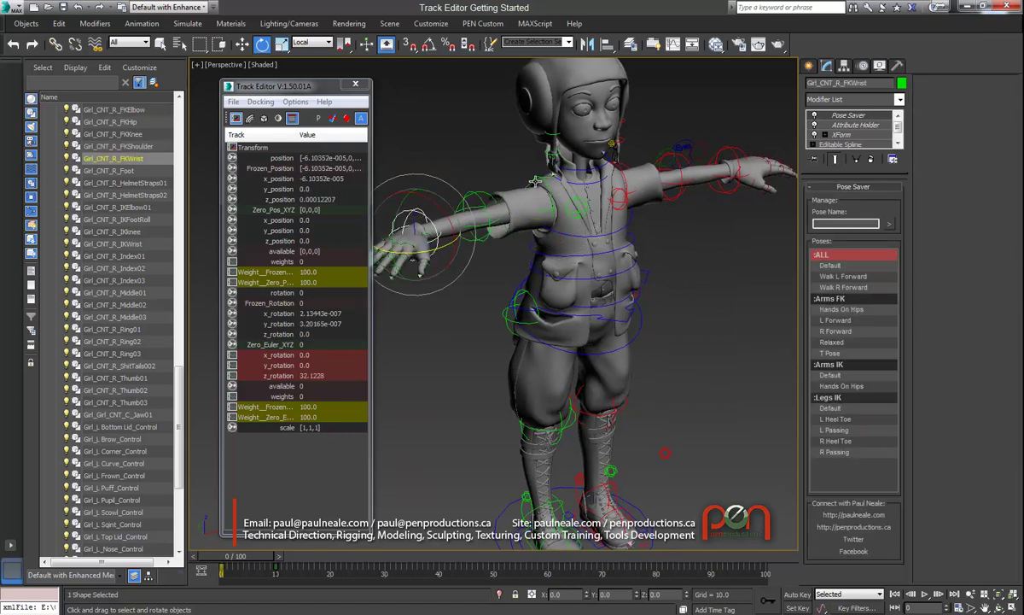
left_click(542, 224)
left_click_drag(541, 224, 538, 256)
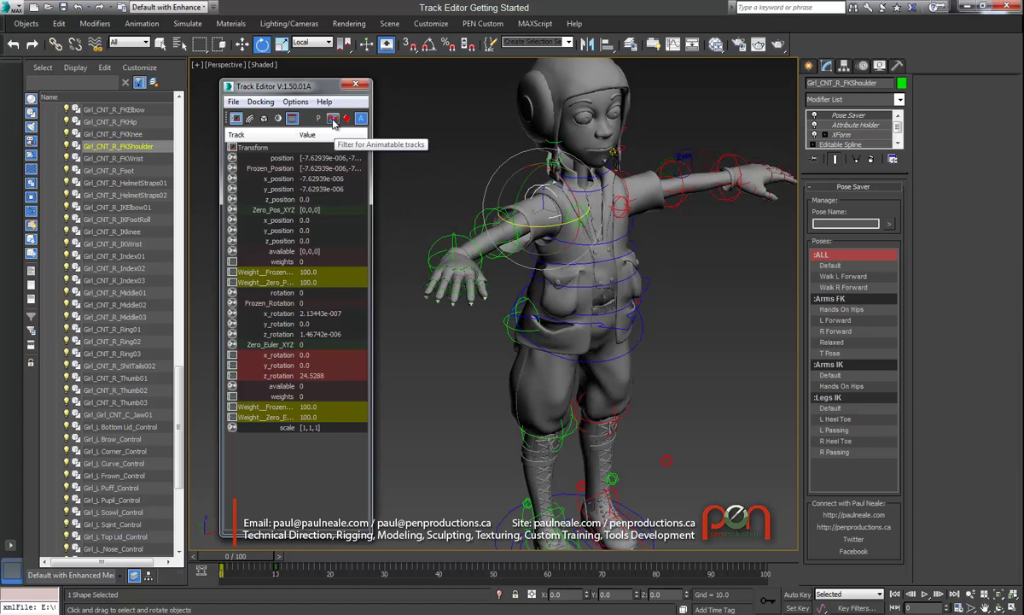
Filter the track list to animatable tracks only for the right FK shoulder control.
left_click(333, 118)
scroll(489, 223, "up", 5)
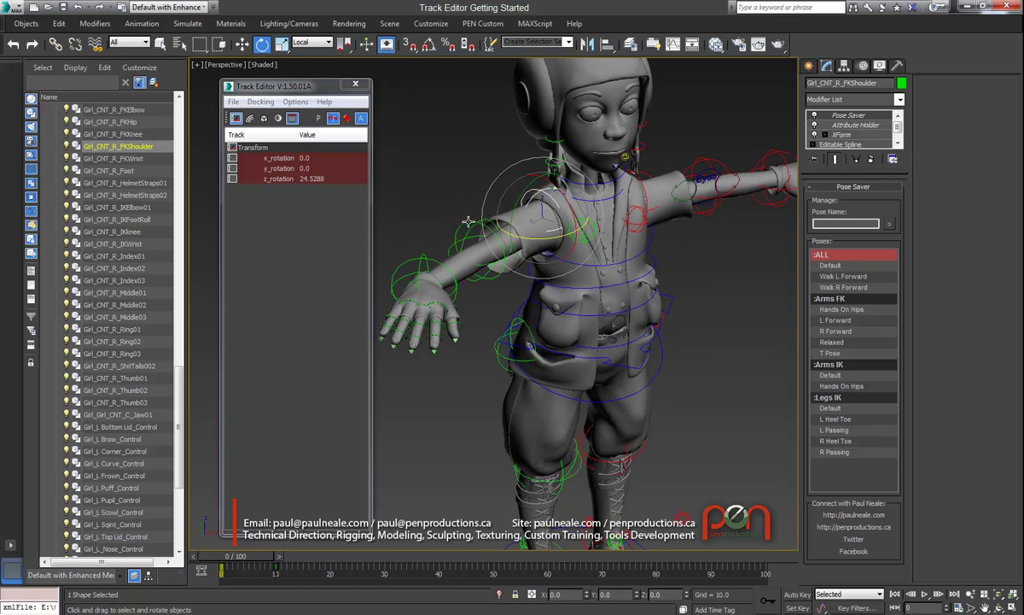
Select the right FK elbow, wrist and shoulder controls together.
left_click(439, 210)
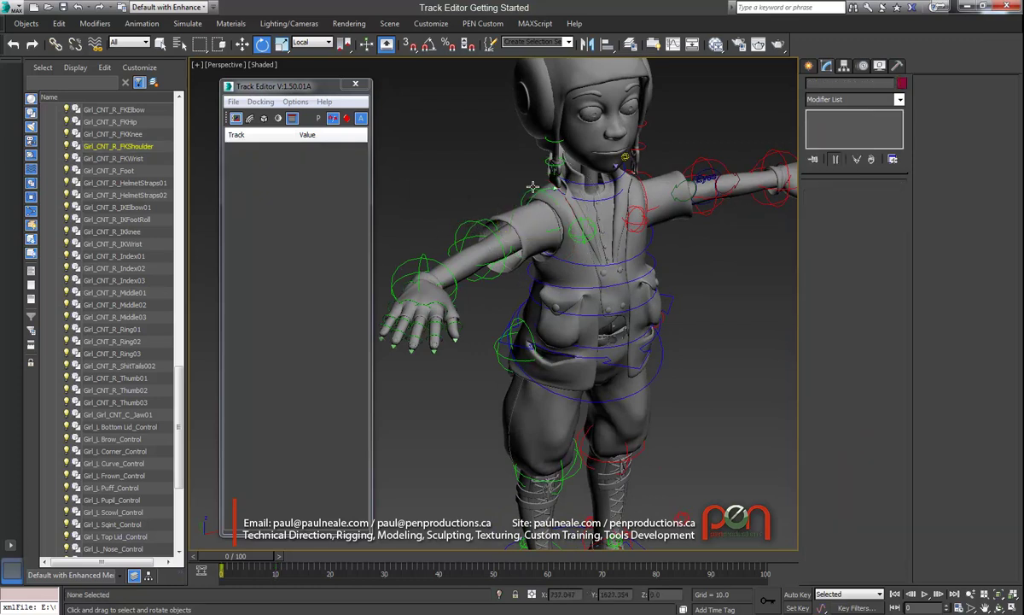
left_click(493, 181)
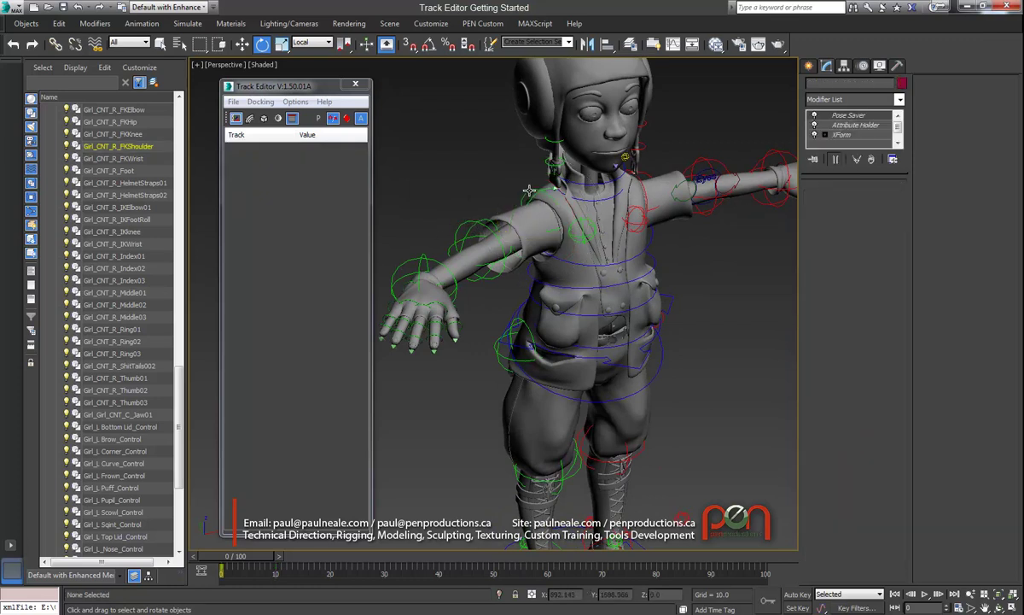
left_click(467, 225, "ctrl")
left_click(413, 258, "ctrl")
left_click(413, 259, "ctrl")
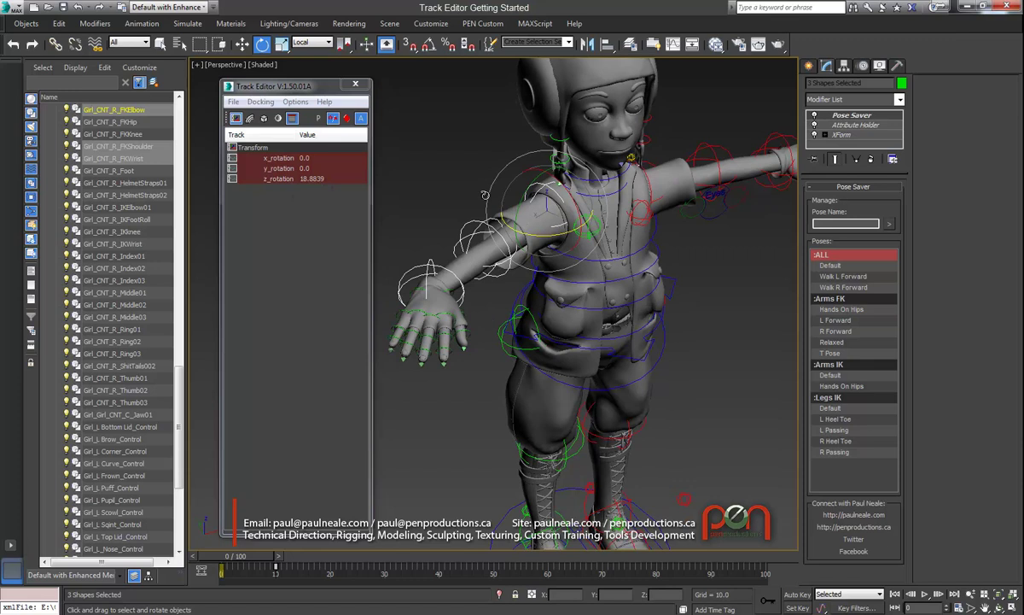
Check the Display First Track Value option of the Track Editor for the multiple selection.
left_click(295, 102)
left_click(309, 119)
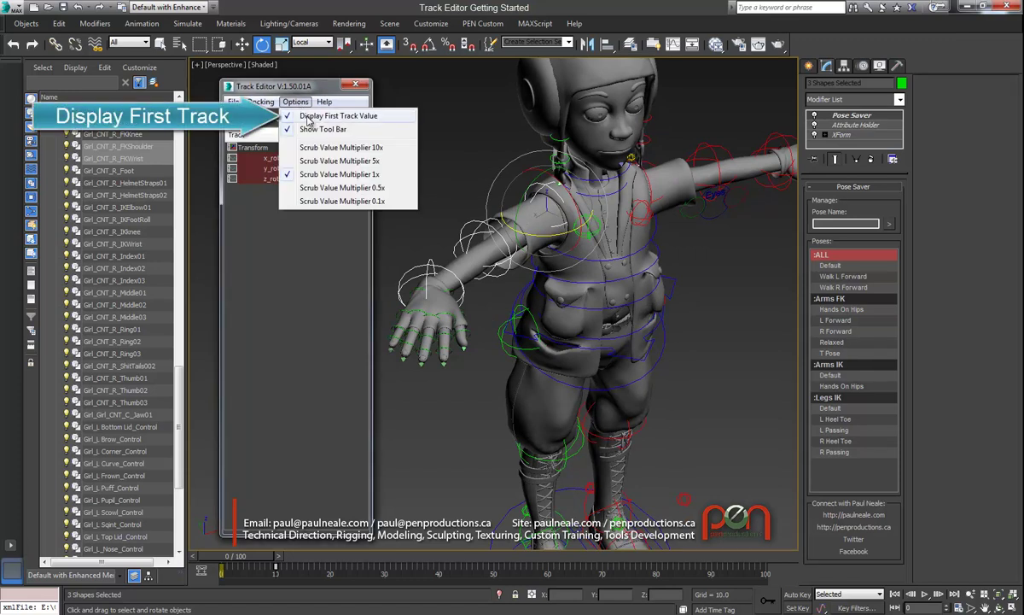
left_click(308, 118)
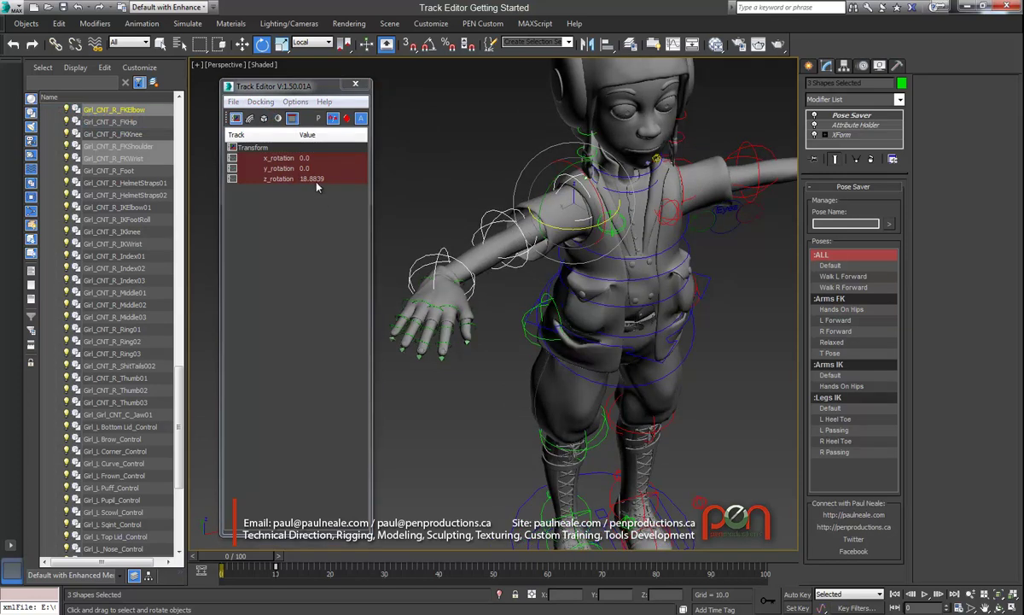
Reselect the three right arm FK controls starting with the shoulder, and scrub their shared z_rotation track.
left_click(554, 185)
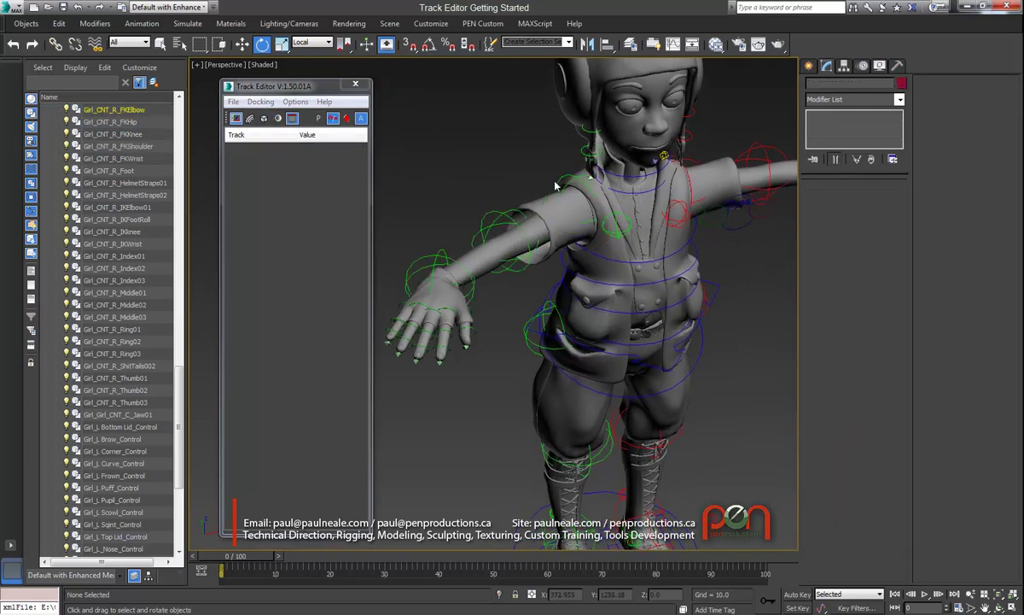
left_click(523, 170)
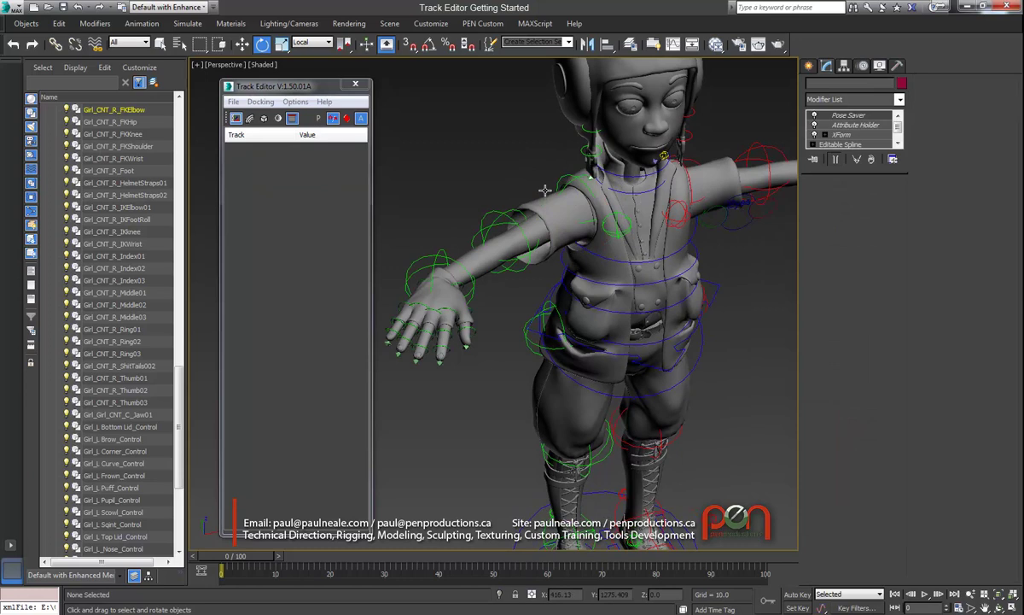
left_click(429, 262, "ctrl")
middle_click_drag(454, 245, 484, 236, "alt")
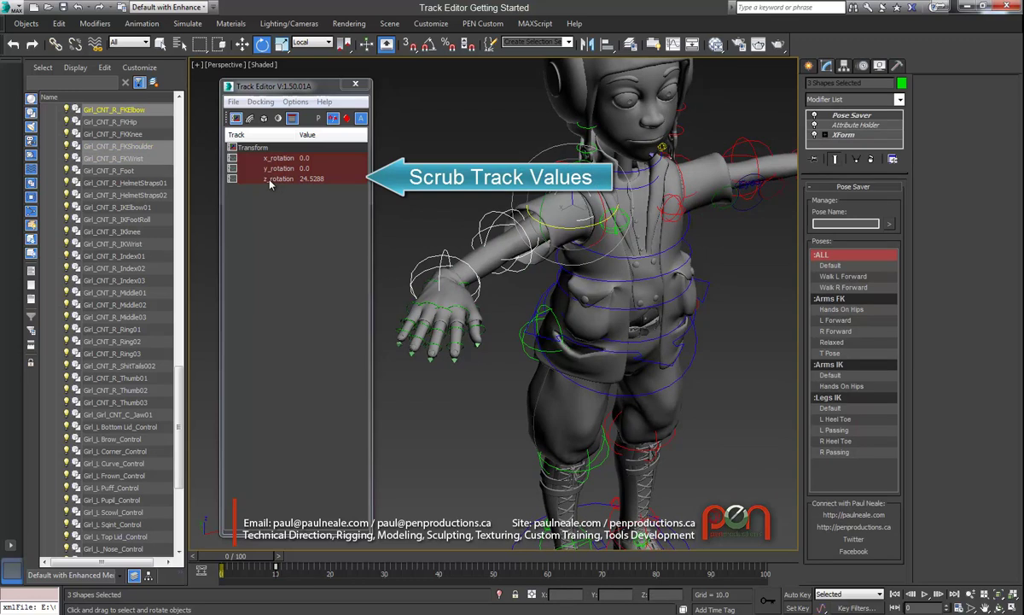
mouse_move(270, 181)
left_mouse_down()
mouse_move(281, 182)
mouse_move(256, 180)
mouse_move(289, 178)
mouse_move(269, 179)
left_mouse_up()
Switch value adjustment from absolute to relative and offset the z_rotation of the three selected arm controls by 10.
double_click(334, 180)
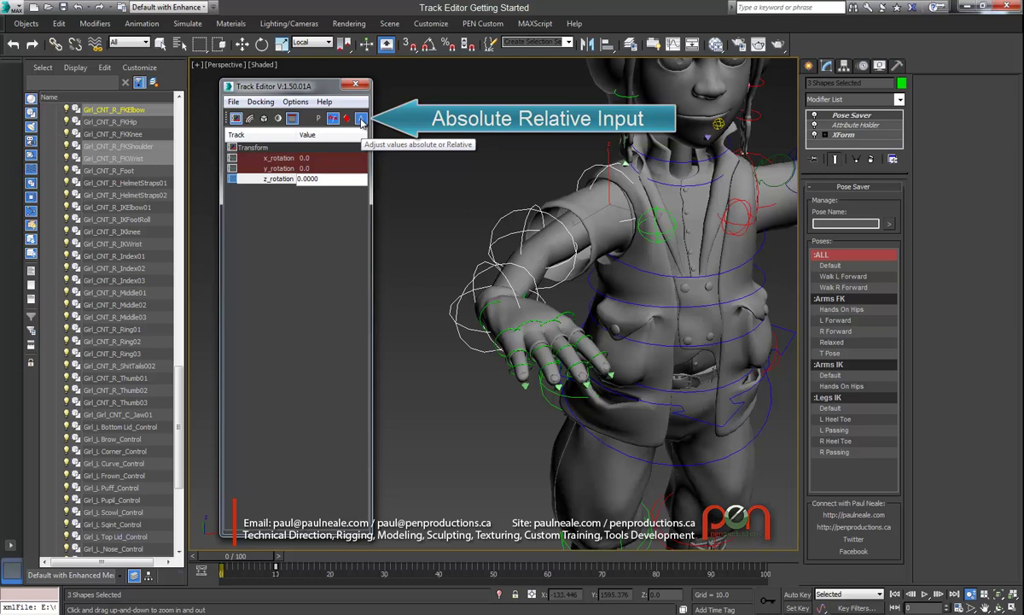
left_click(362, 123)
middle_click_drag(489, 225, 406, 214, "alt")
left_click(291, 181)
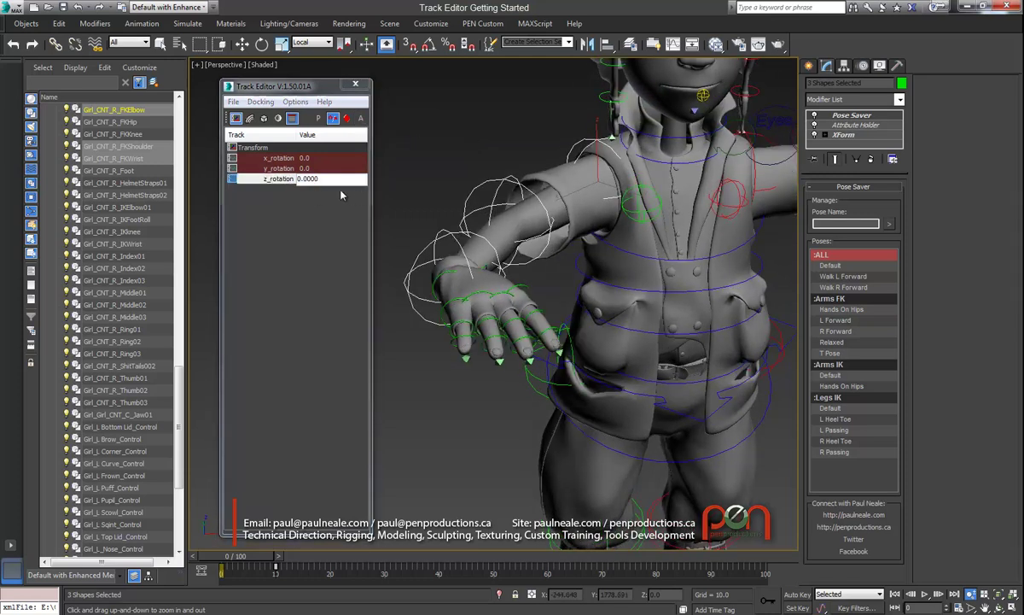
left_click_drag(330, 179, 294, 182)
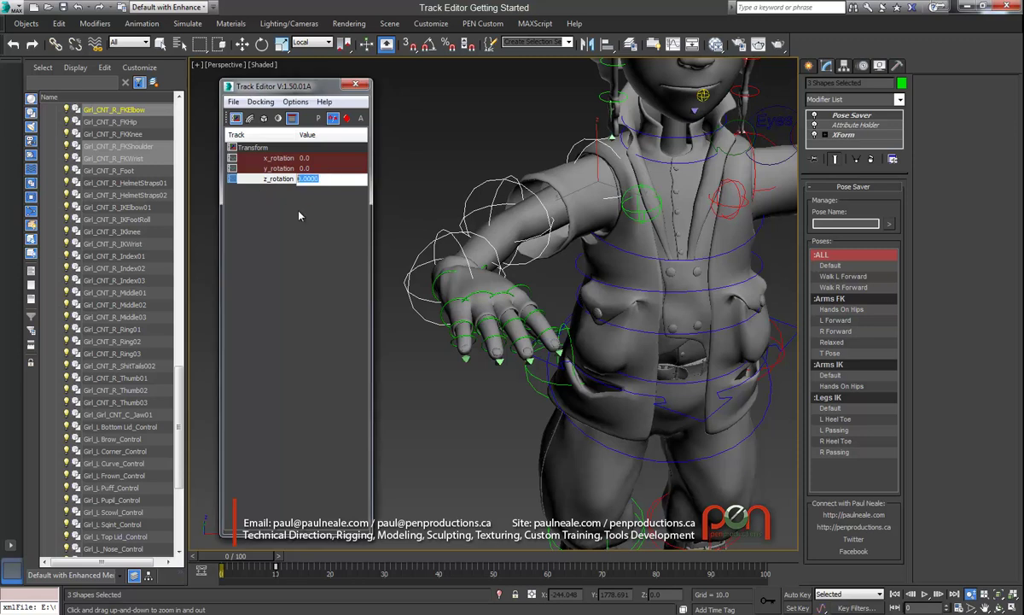
middle_click_drag(496, 238, 466, 287, "alt")
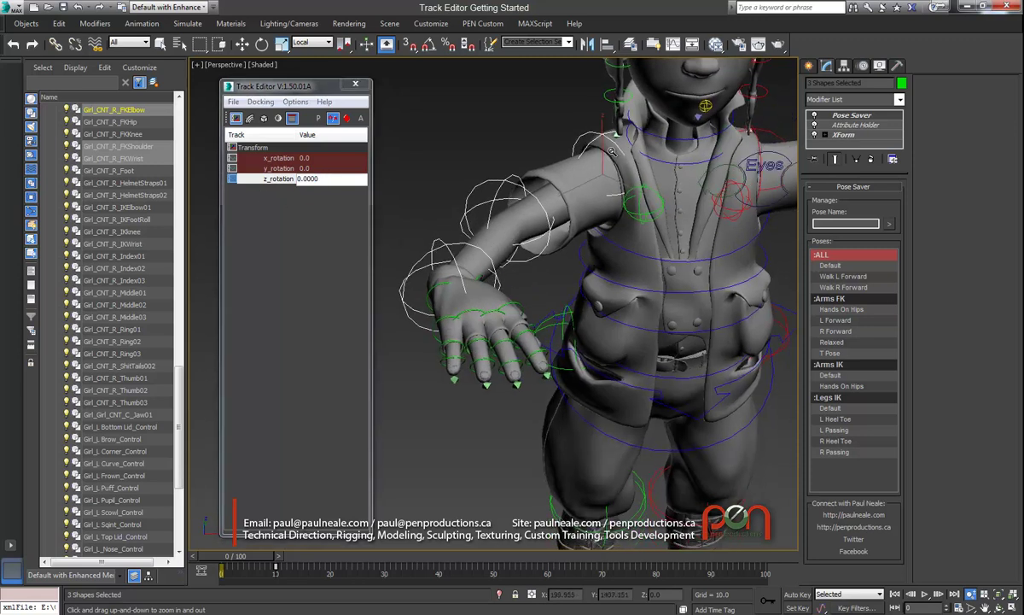
left_click(258, 187)
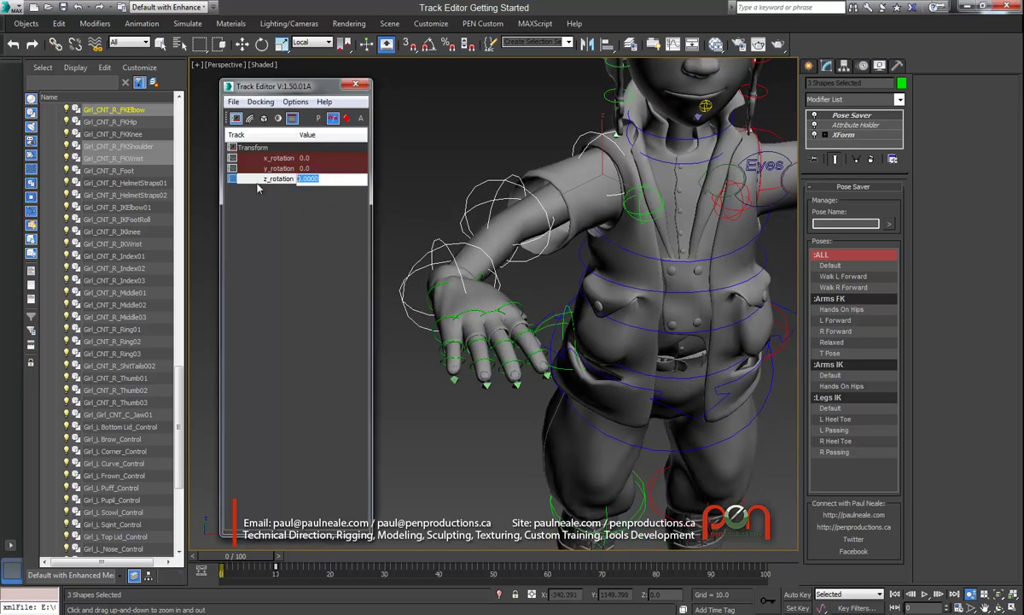
type("10")
key("Return")
mouse_move(512, 233)
middle_mouse_down("alt")
mouse_move(534, 269)
mouse_move(462, 286)
mouse_move(473, 315)
mouse_move(473, 273)
mouse_move(471, 292)
middle_mouse_up("alt")
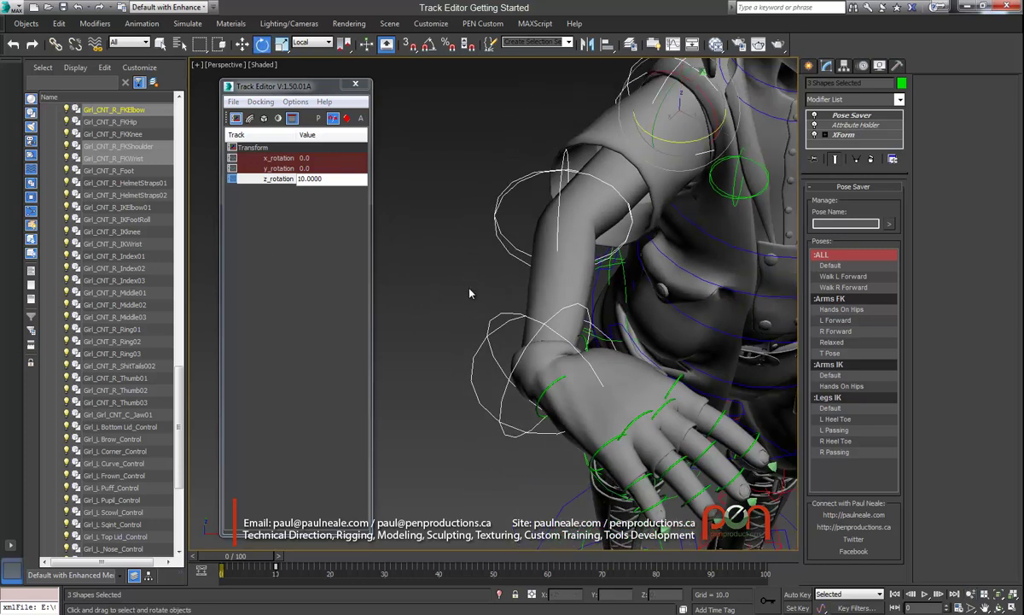
Select the right FK shoulder control on its own.
left_click_drag(491, 291, 502, 345)
left_click_drag(503, 163, 514, 211)
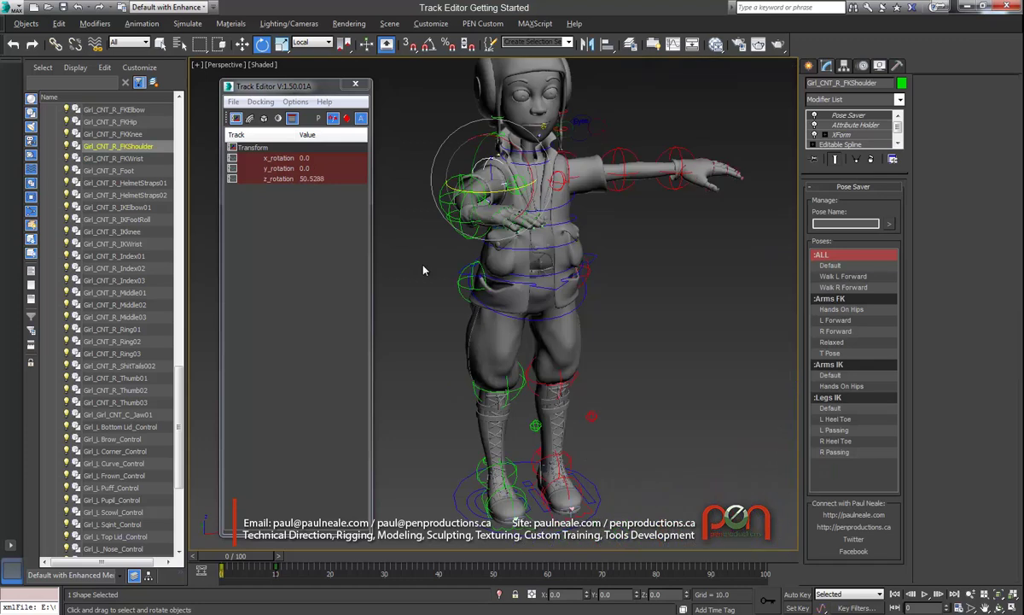
Select the root control at the character's feet and scrub its keyable x_position track to 24.
left_click(461, 492)
middle_click_drag(501, 354, 393, 284)
scroll(503, 338, "up", 1)
scroll(513, 302, "up", 1)
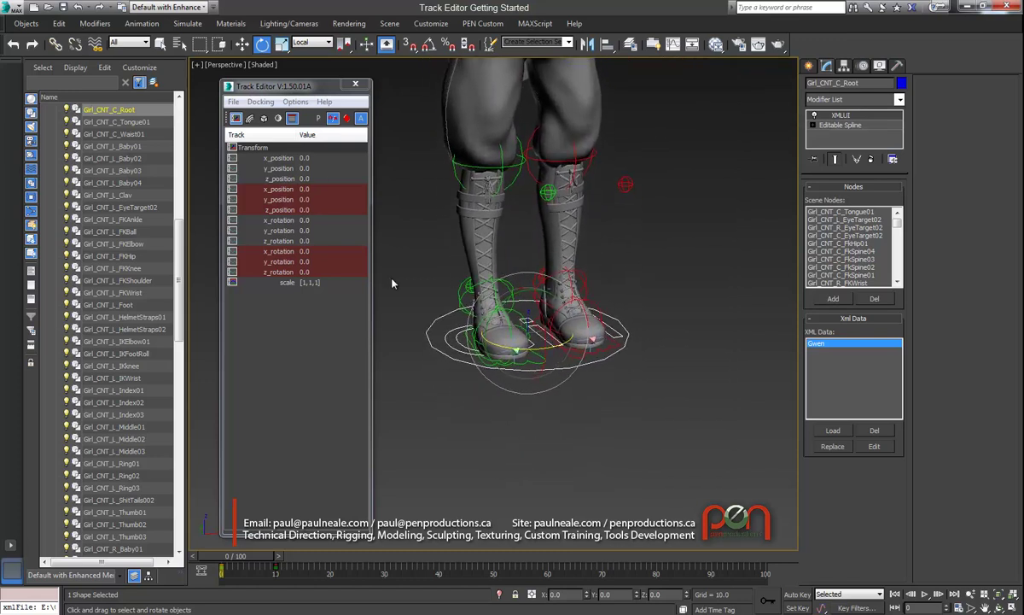
left_click(279, 189)
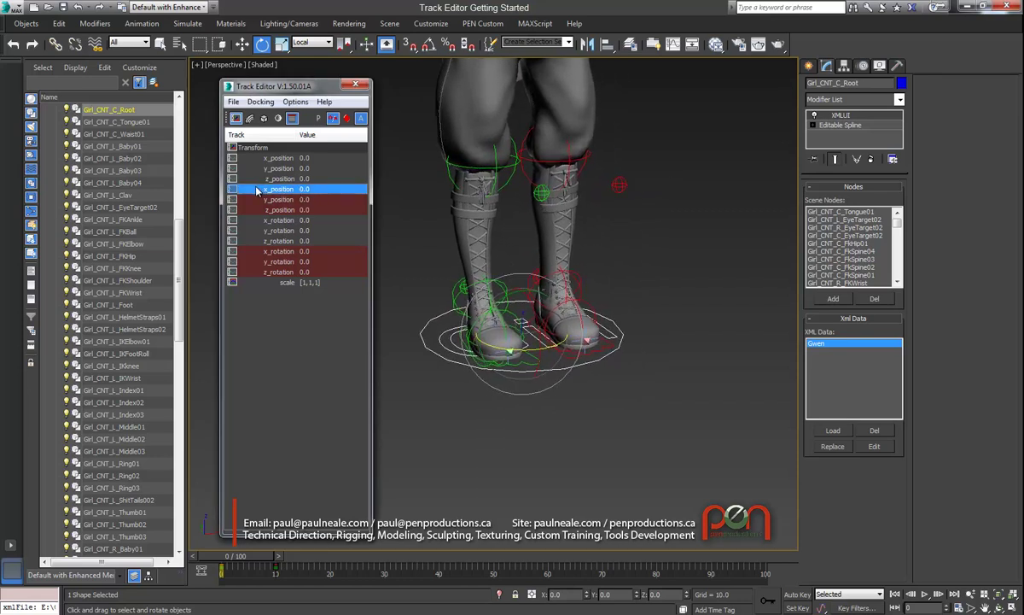
left_click_drag(296, 188, 298, 189)
middle_click_drag(523, 270, 516, 362)
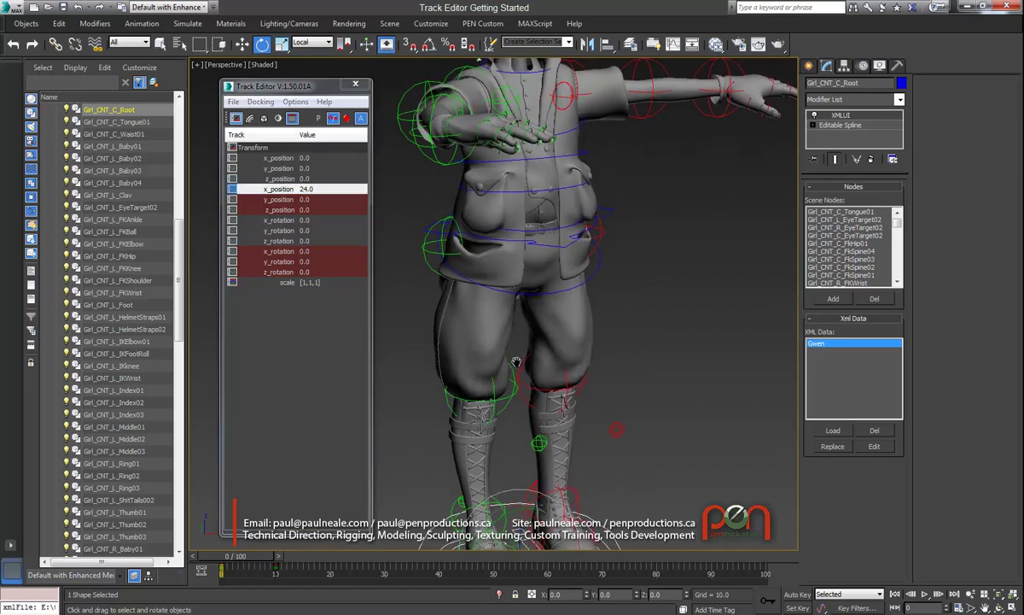
Select the waist control and scrub its keyable x_position track to -57.
left_click(509, 229)
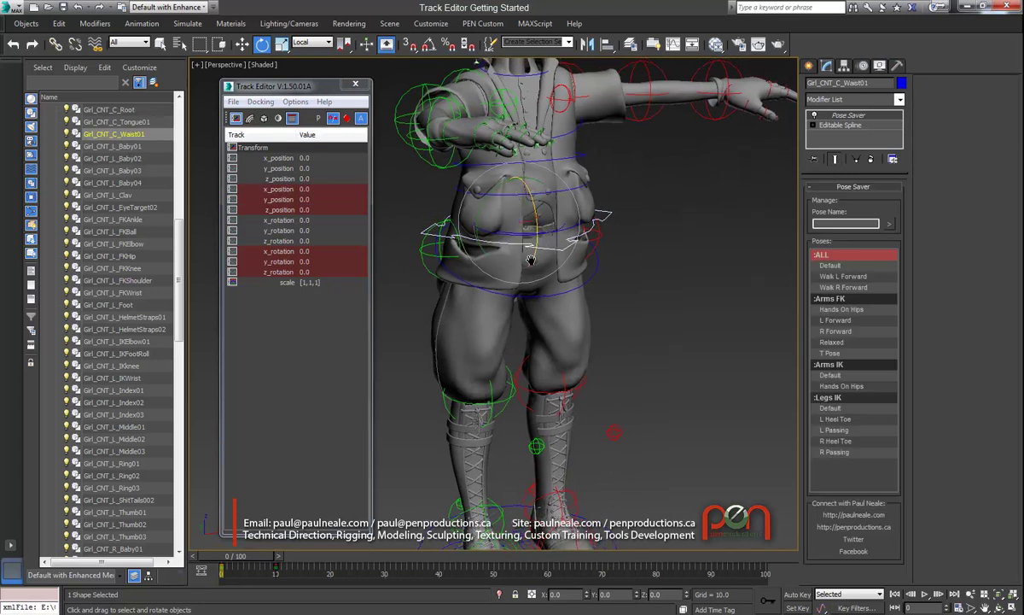
left_click(285, 189)
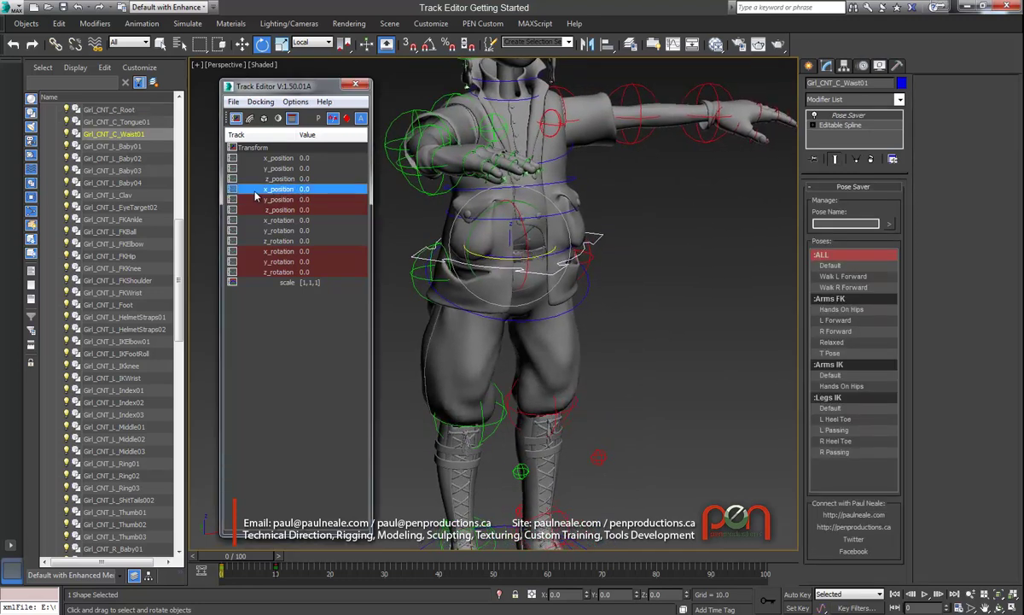
left_click_drag(288, 193, 323, 191)
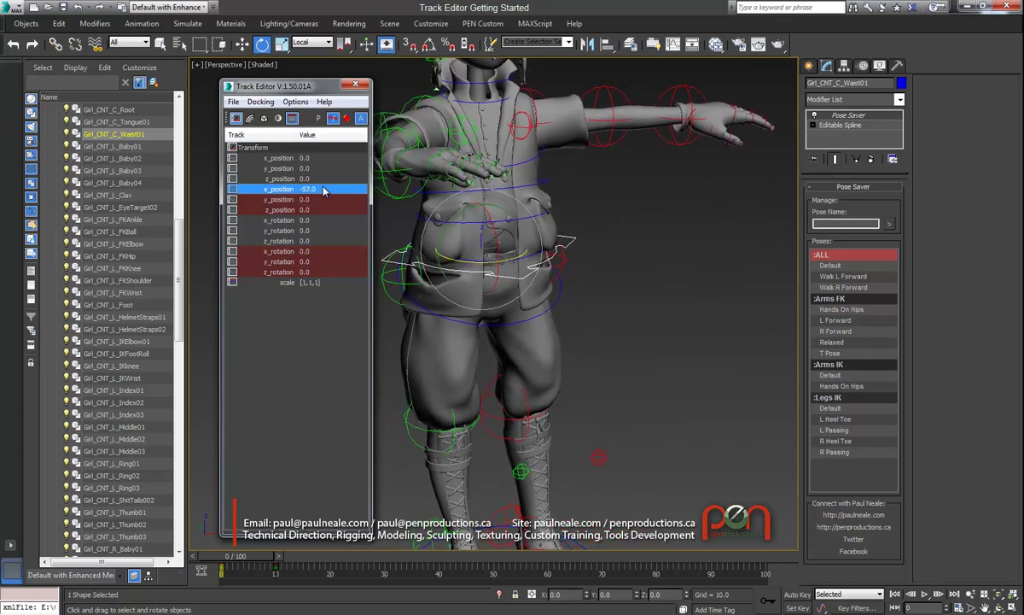
Set the scrub value multiplier to 10x and scrub the waist control's keyable x_position track.
left_click(294, 101)
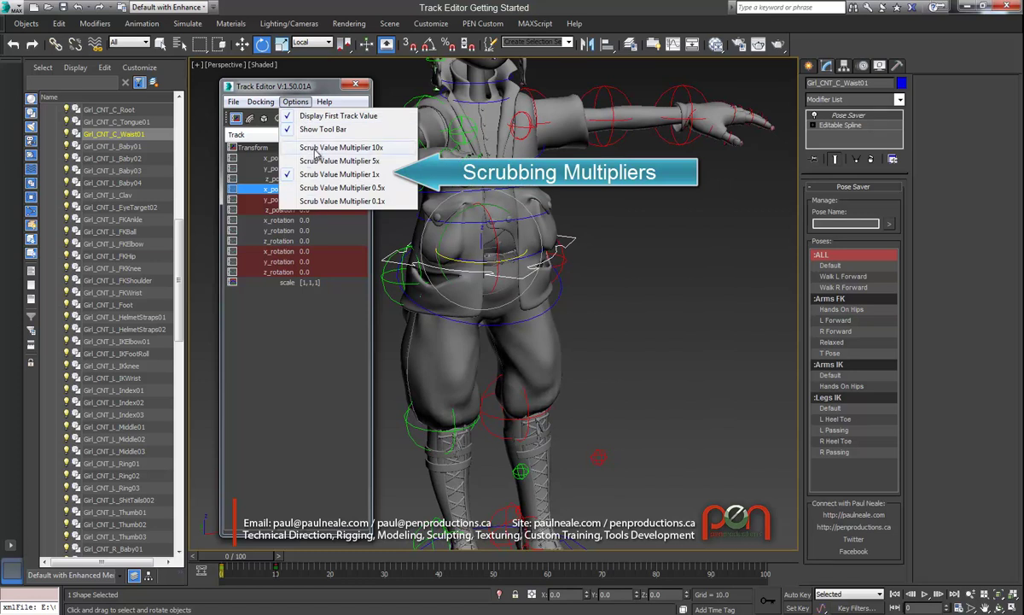
left_click(315, 148)
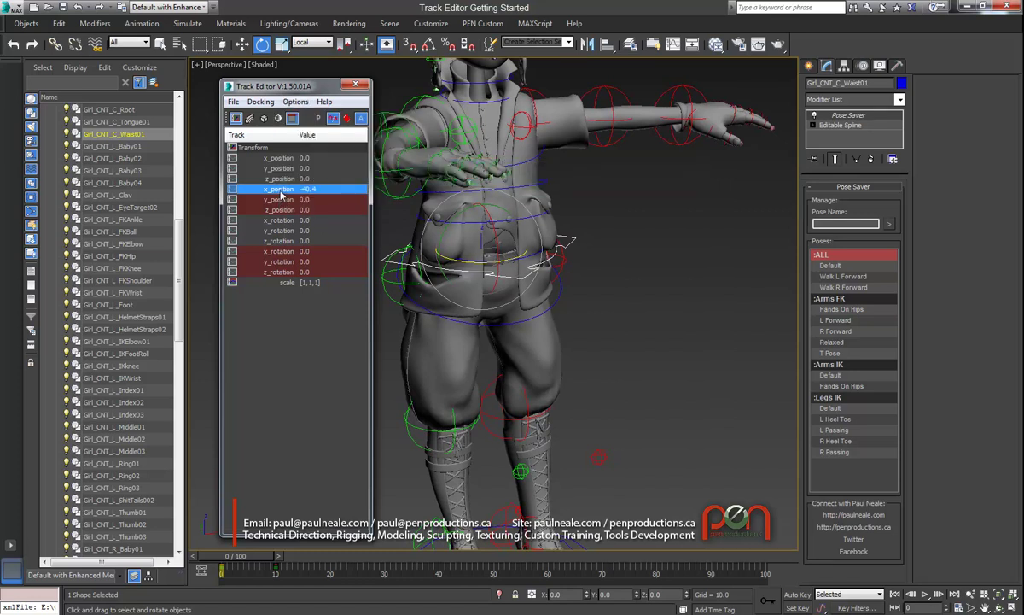
mouse_move(282, 194)
left_mouse_down()
mouse_move(293, 193)
mouse_move(269, 194)
mouse_move(283, 191)
left_mouse_up()
Set the scrub value multiplier to 0.1x and scrub the waist control's keyable x_position track to 2.9.
left_click(295, 101)
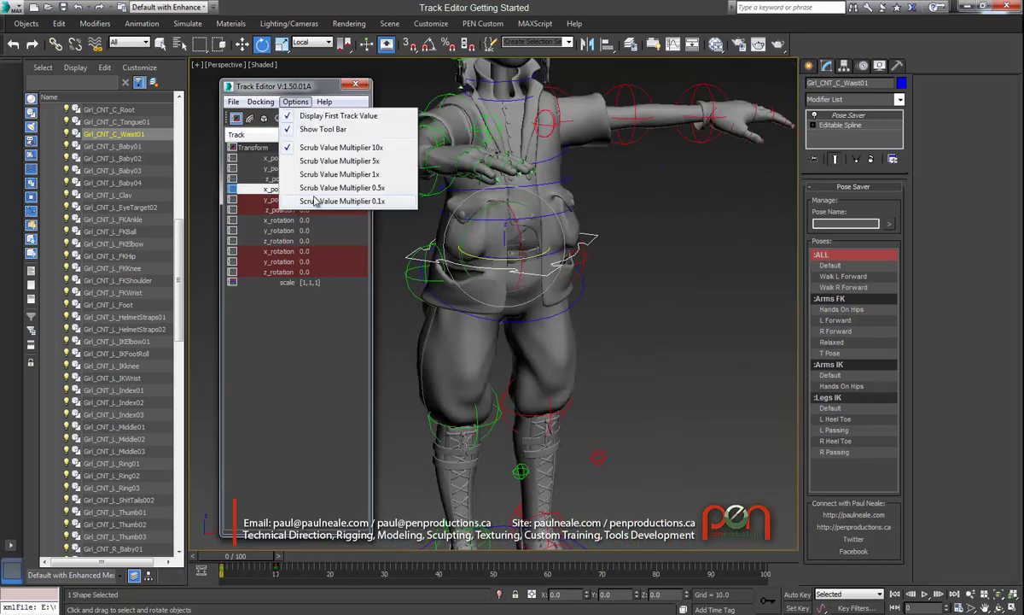
left_click(314, 201)
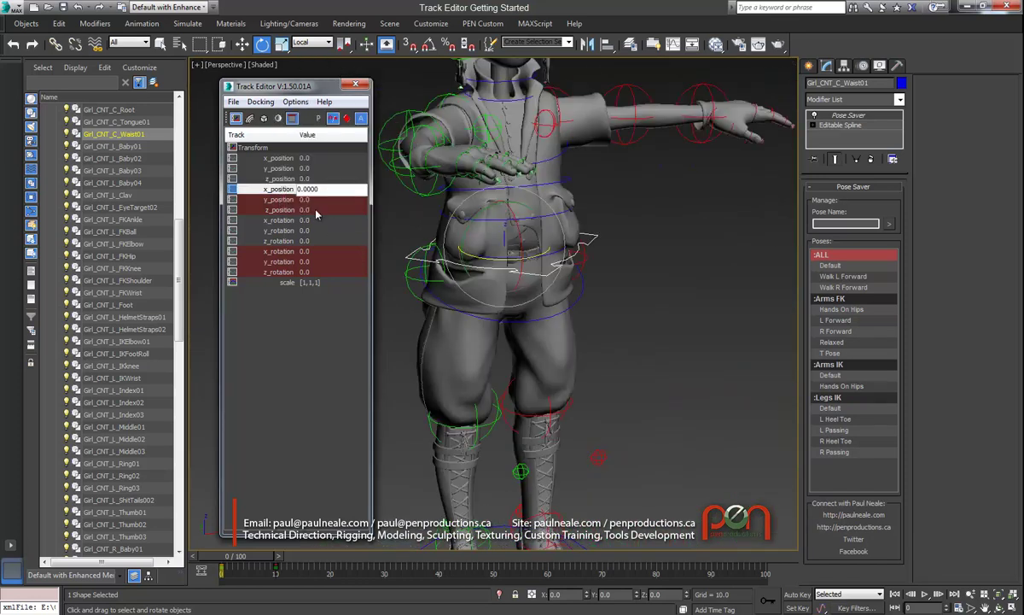
left_click(285, 192)
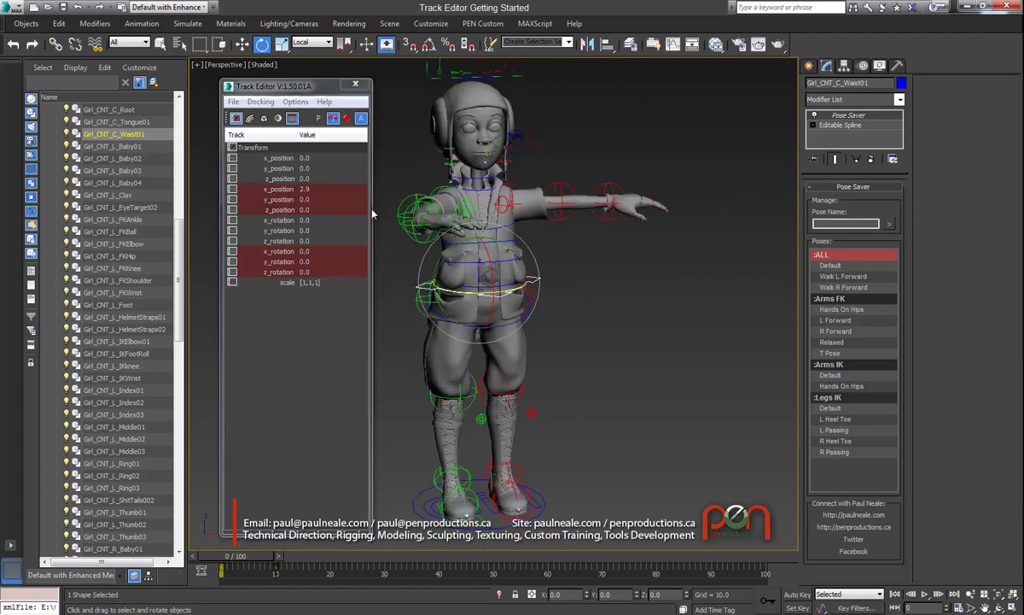
Bring up the available track commands for the waist control's keyable x_position track.
right_click(293, 190)
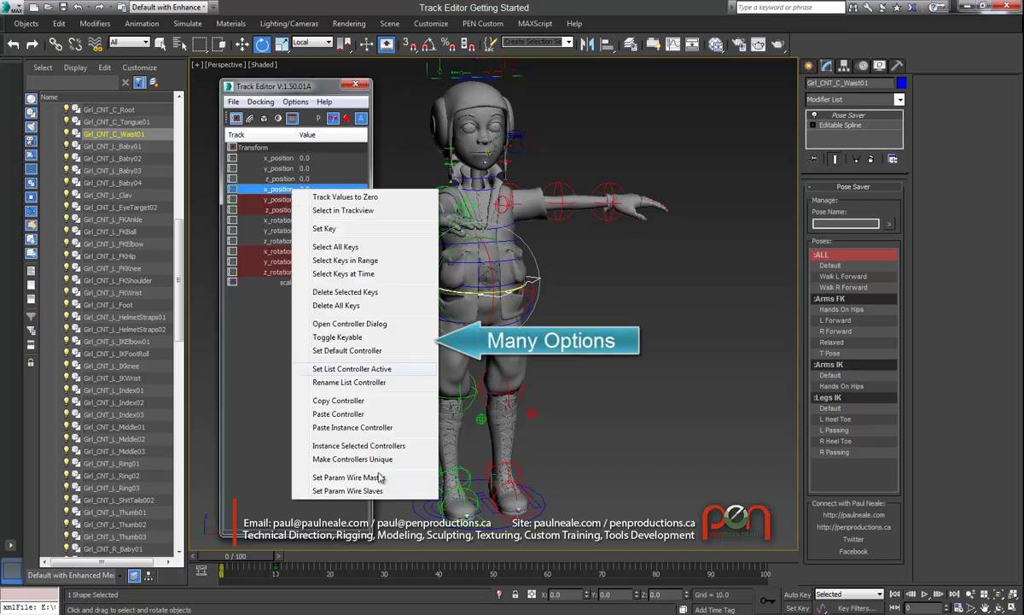